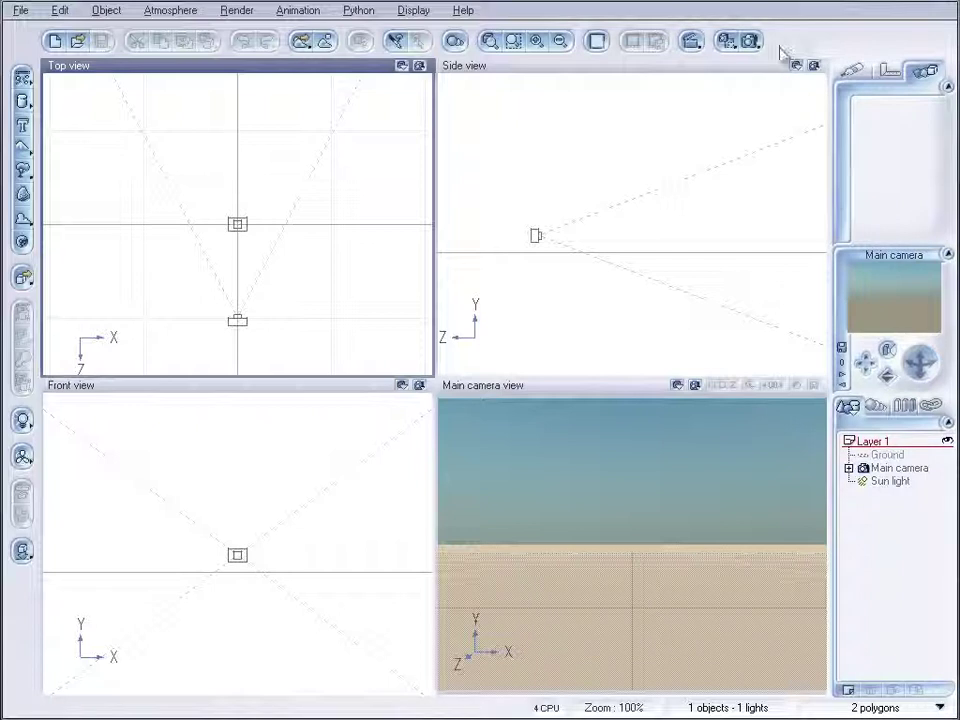
# Preview the Import Tracking Information file types, picking MatchMover, then cancel the import.
pyautogui.click(300, 10)
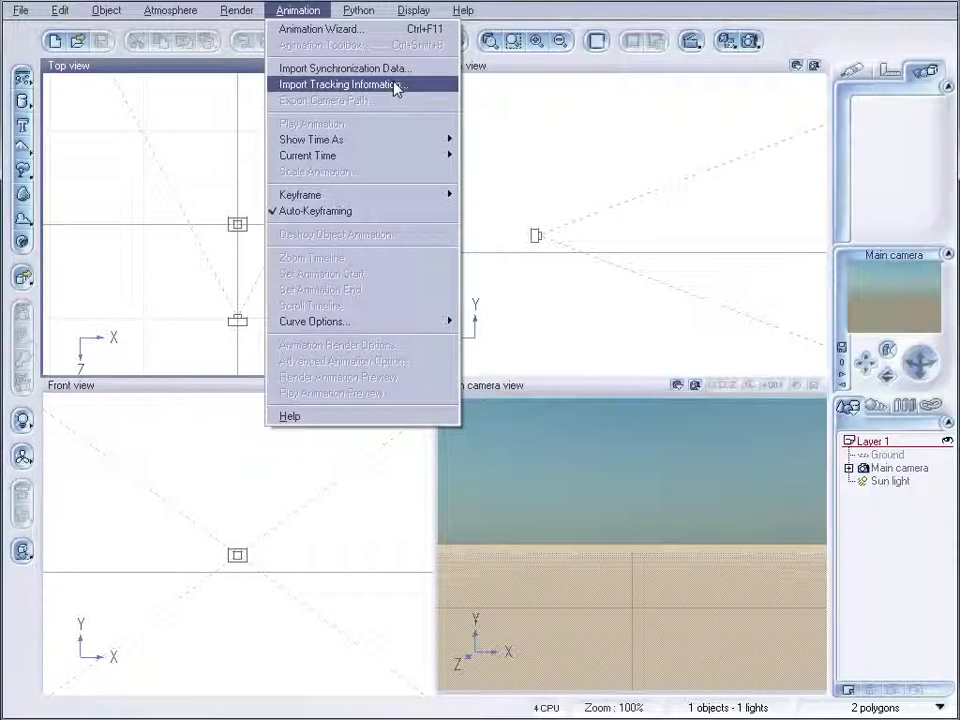
pyautogui.click(549, 179)
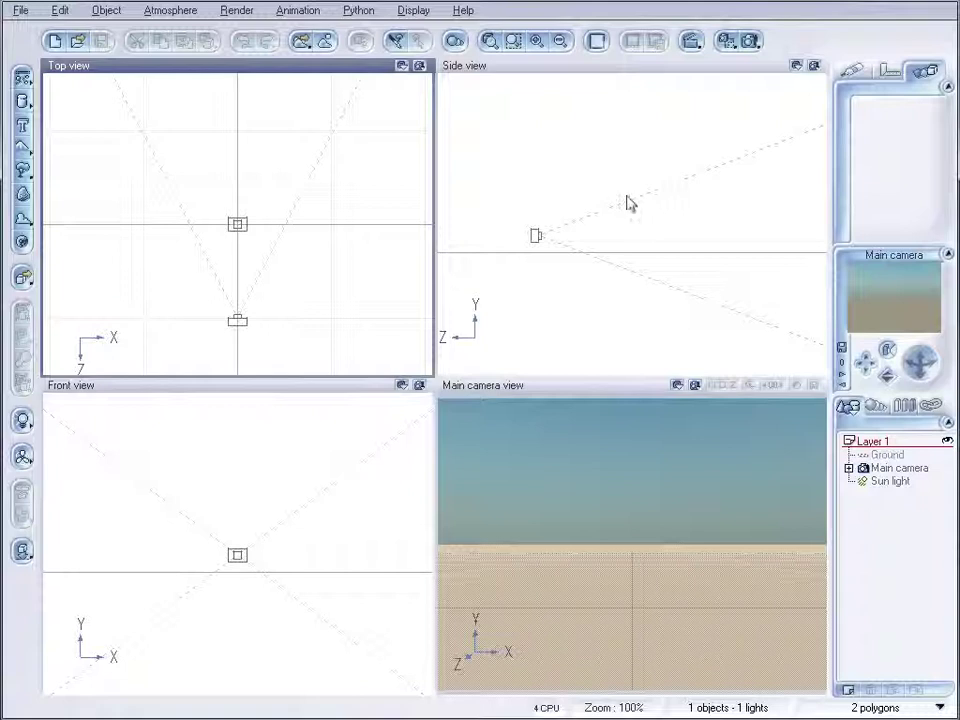
pyautogui.click(307, 12)
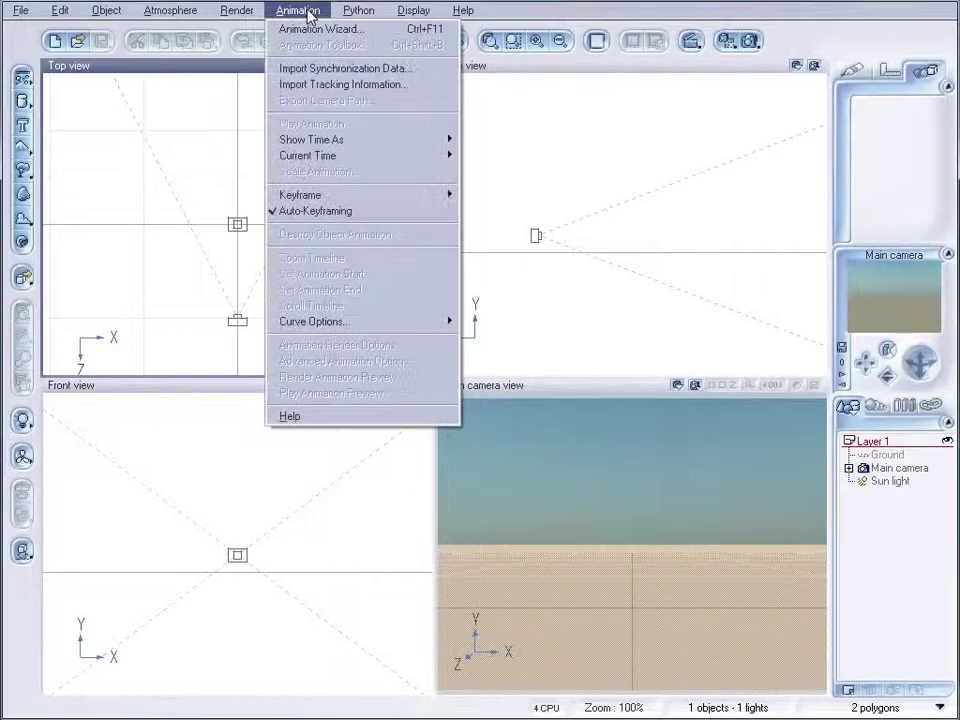
pyautogui.click(414, 87)
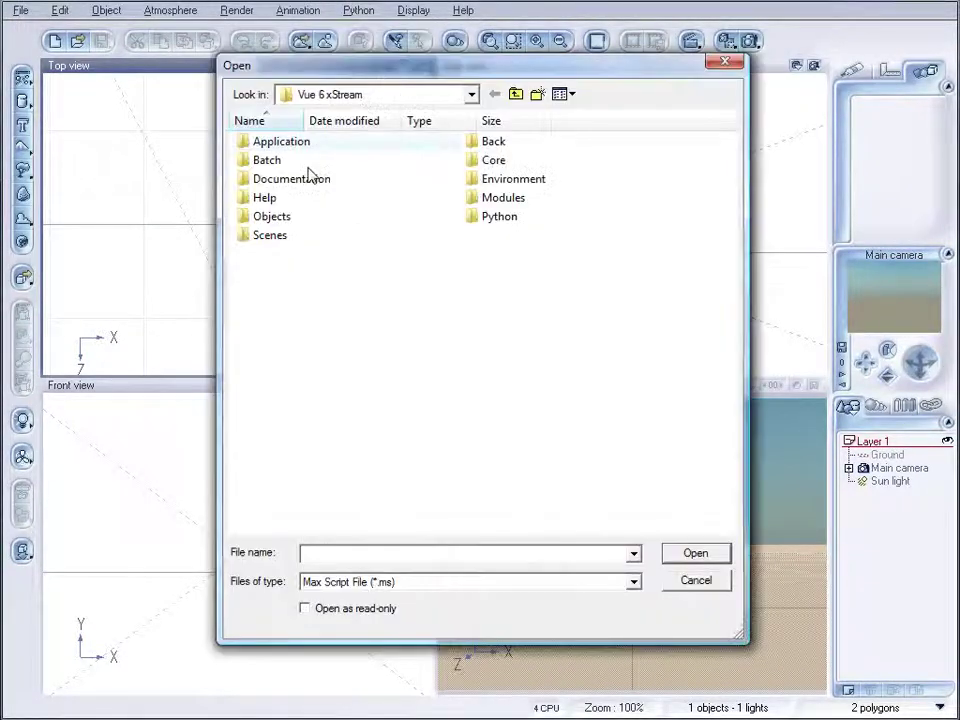
pyautogui.click(599, 581)
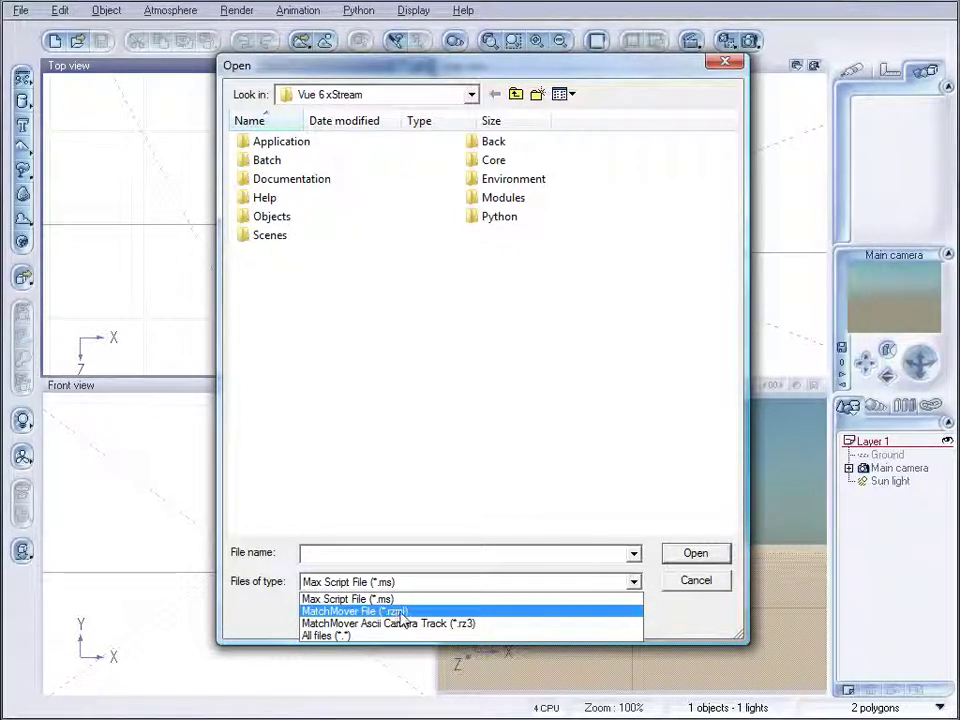
pyautogui.click(401, 612)
pyautogui.click(686, 581)
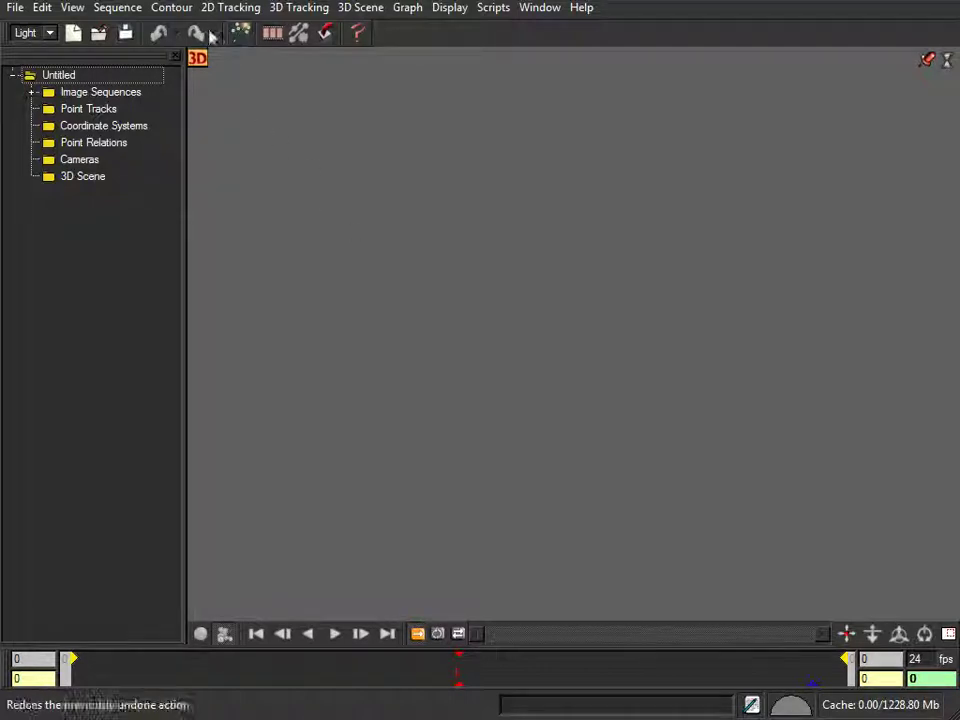
# Load videoCameraTracking.avi into MatchMover as a new sequence.
pyautogui.click(272, 35)
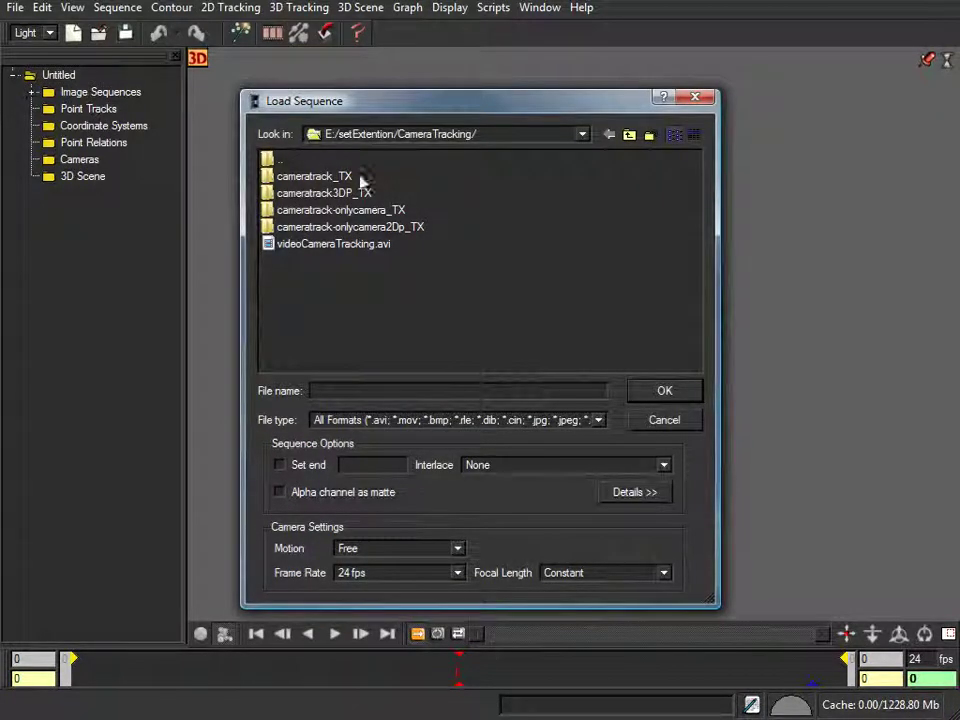
pyautogui.click(350, 244)
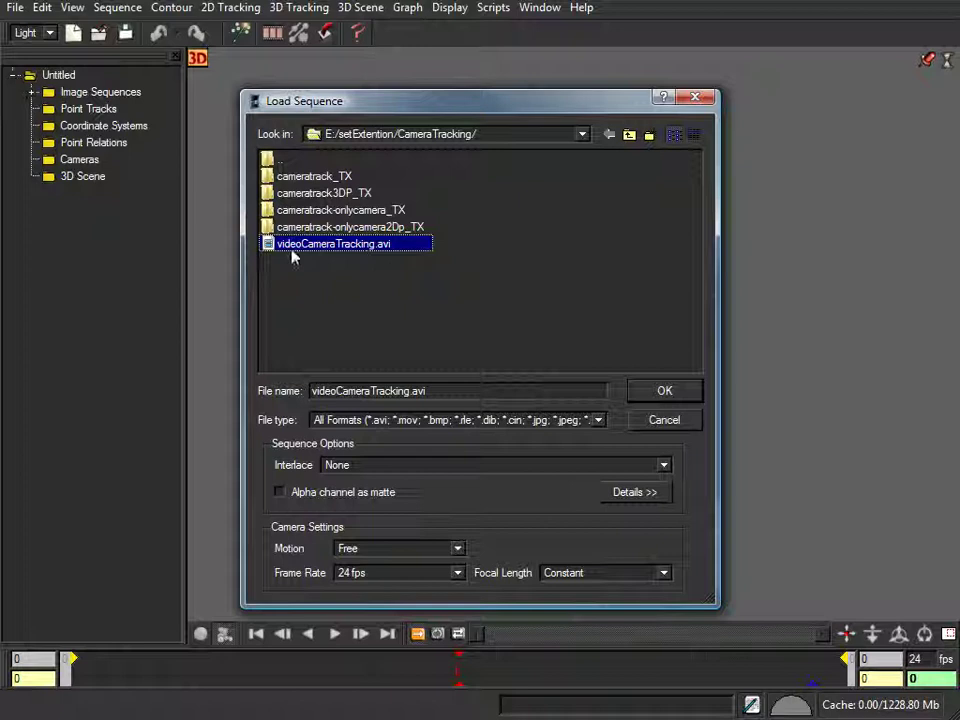
pyautogui.click(680, 392)
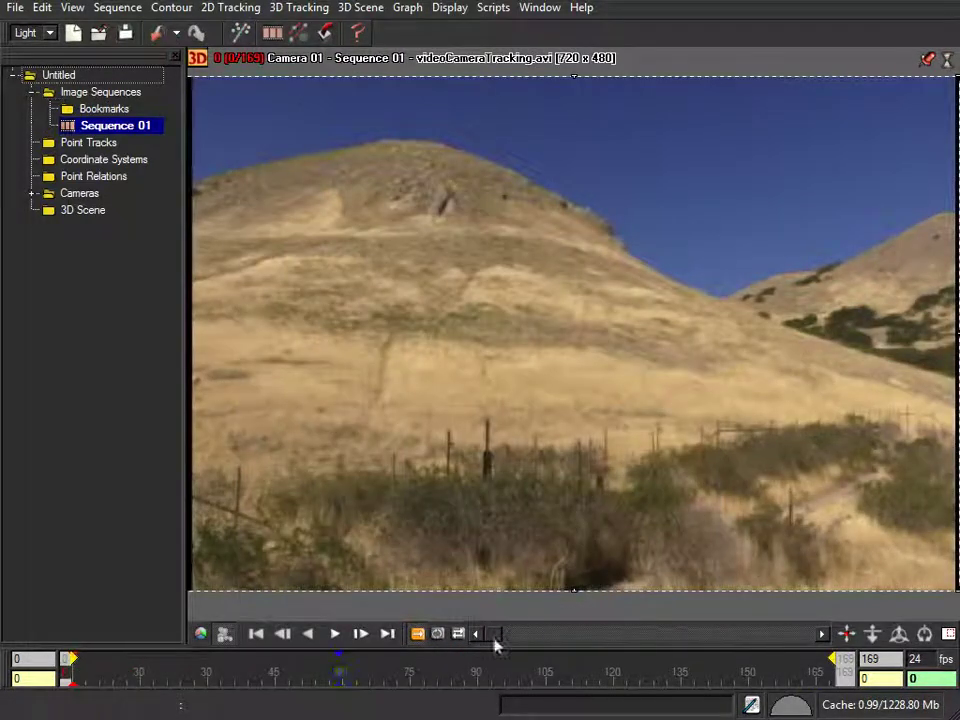
pyautogui.moveTo(492, 641)
pyautogui.mouseDown()
pyautogui.moveTo(800, 637)
pyautogui.moveTo(488, 637)
pyautogui.mouseUp()
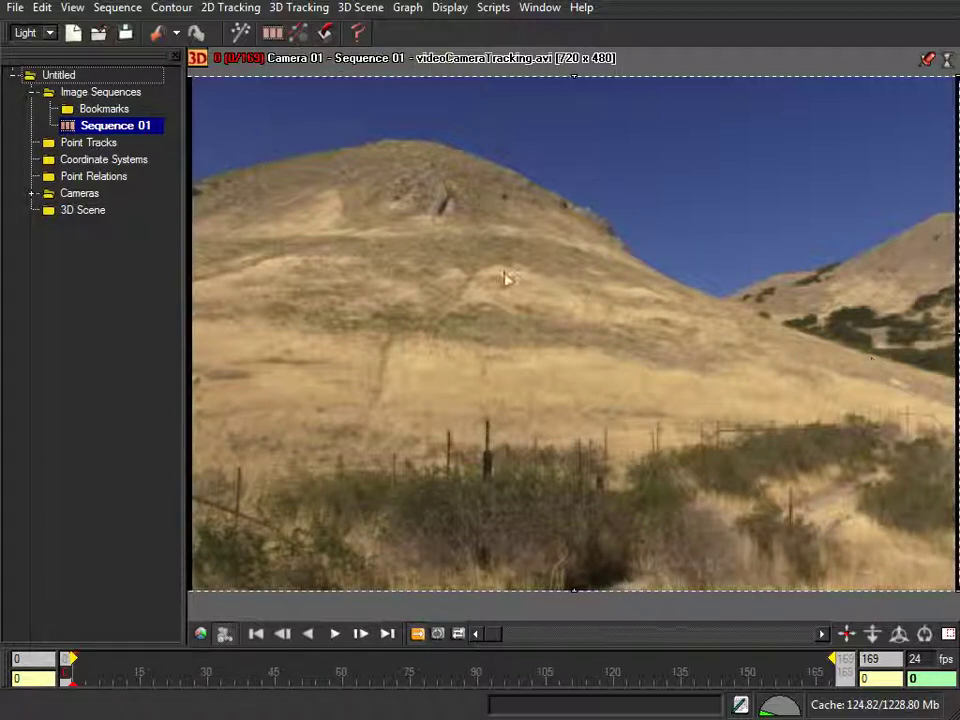
# Run automatic tracking with Sensitivity raised slightly and Density nudged just above minimum.
pyautogui.click(297, 36)
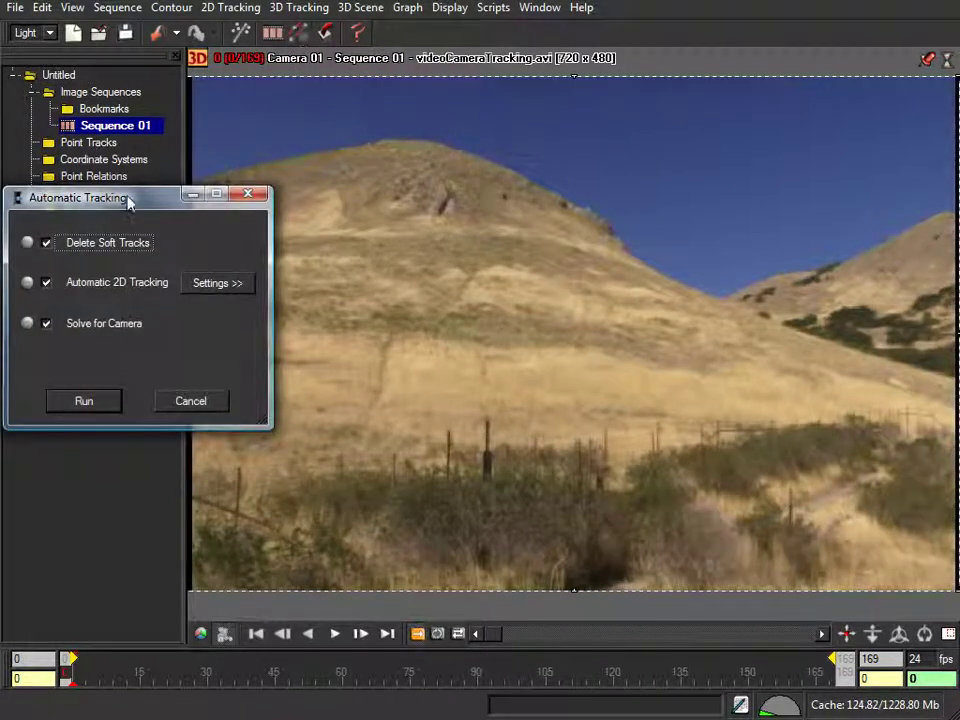
pyautogui.moveTo(128, 198); pyautogui.dragTo(196, 172)
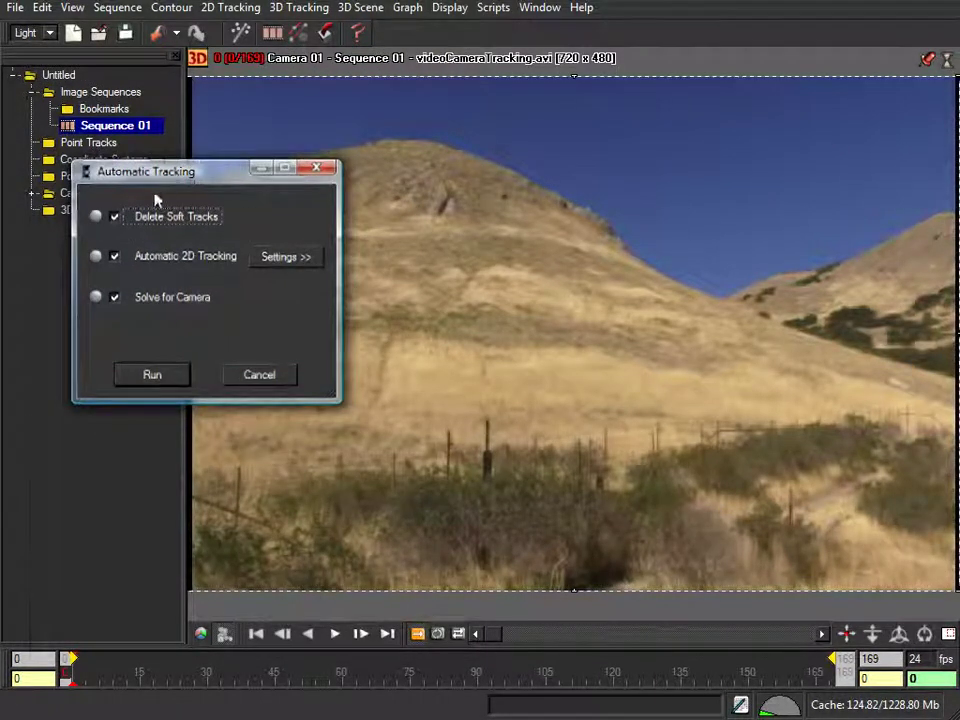
pyautogui.click(286, 258)
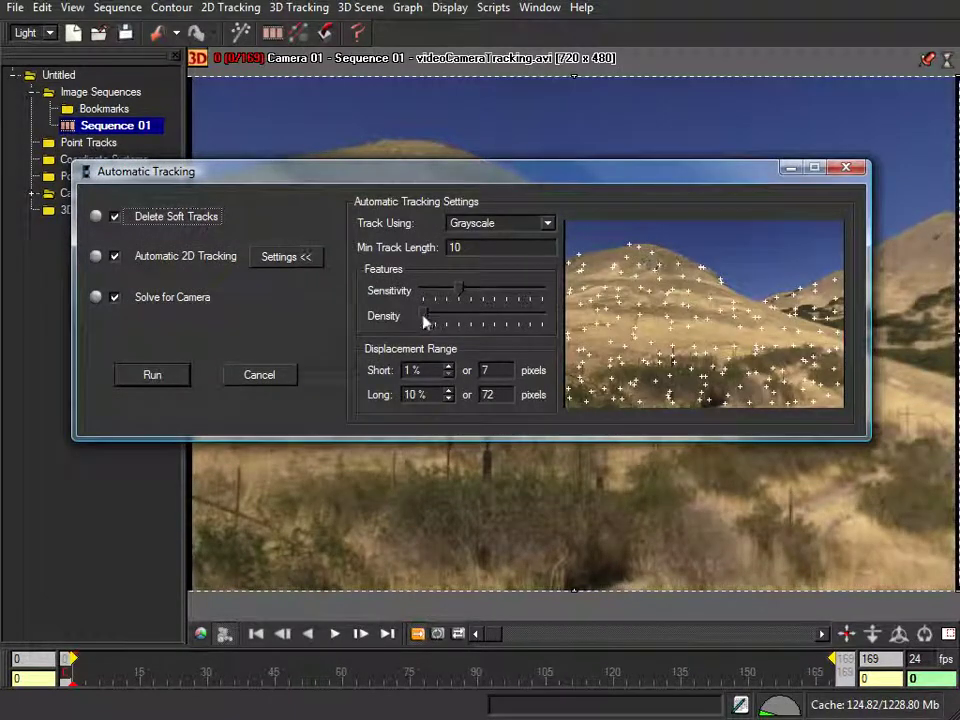
pyautogui.moveTo(425, 320); pyautogui.dragTo(481, 318)
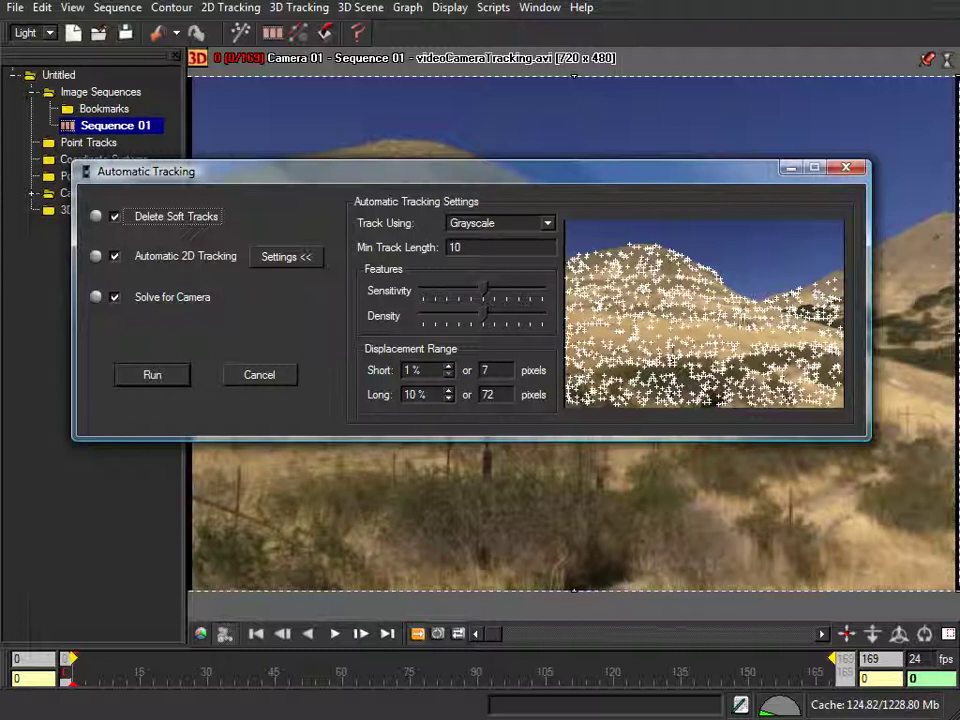
pyautogui.click(450, 317)
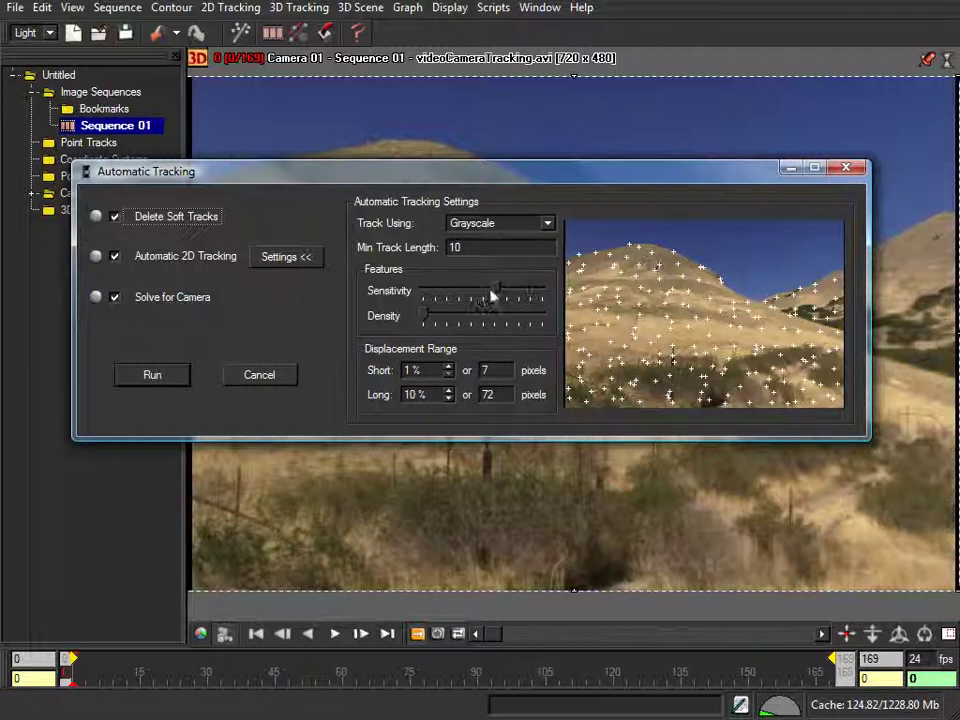
pyautogui.moveTo(505, 306); pyautogui.dragTo(498, 303)
pyautogui.moveTo(432, 319); pyautogui.dragTo(437, 318)
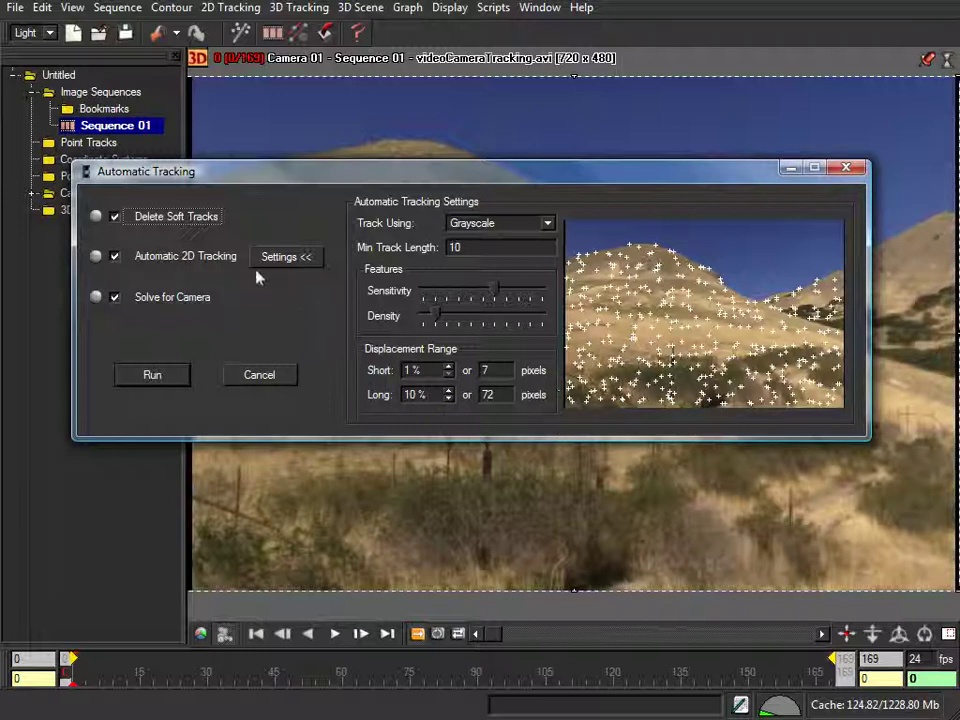
pyautogui.click(156, 375)
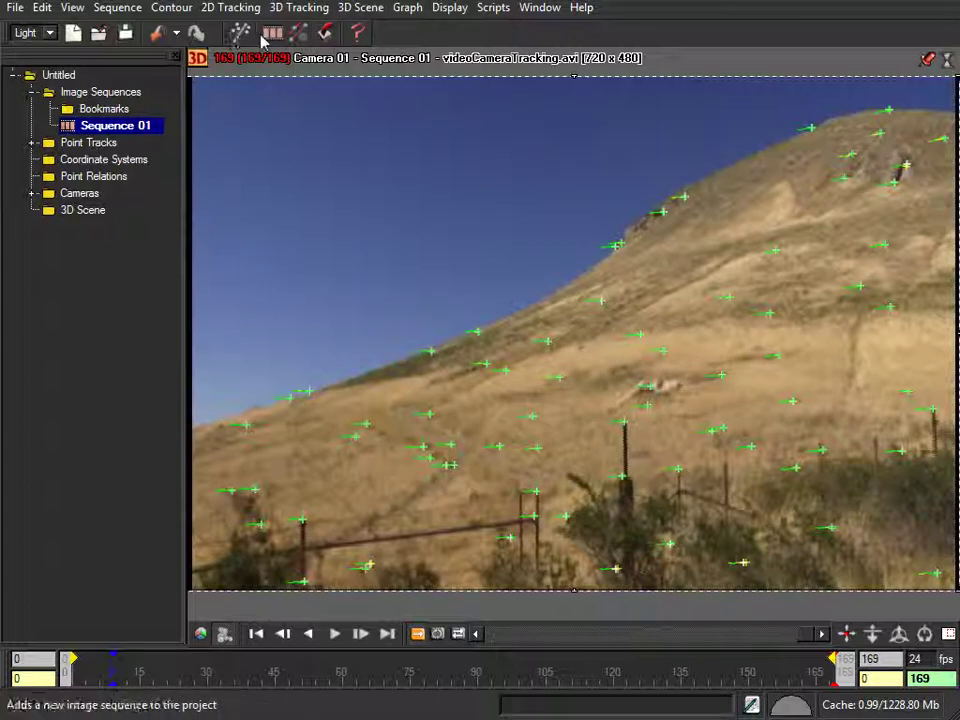
# Export cameras, 2D and 3D points as REALVIZ XML (*.rzml) named camera.
pyautogui.click(325, 36)
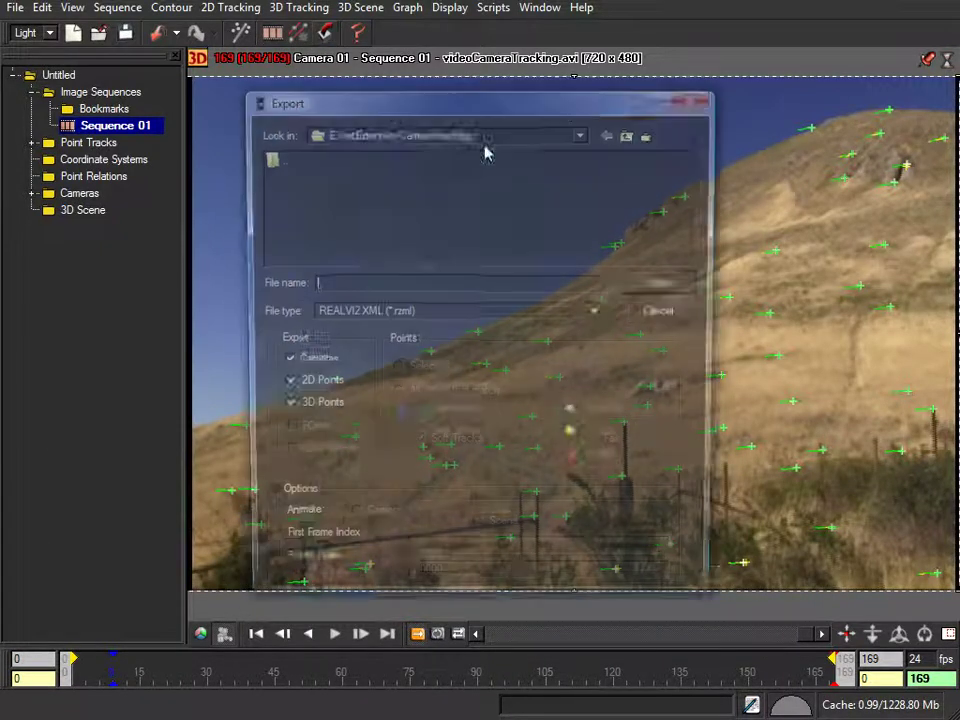
pyautogui.moveTo(446, 104); pyautogui.dragTo(487, 110)
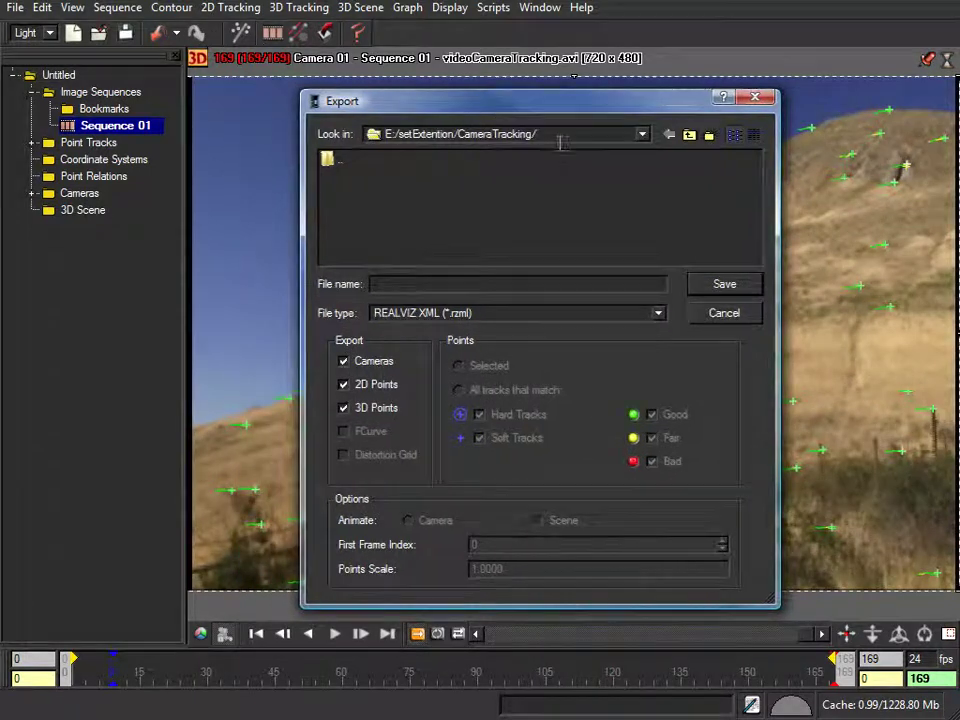
pyautogui.click(659, 314)
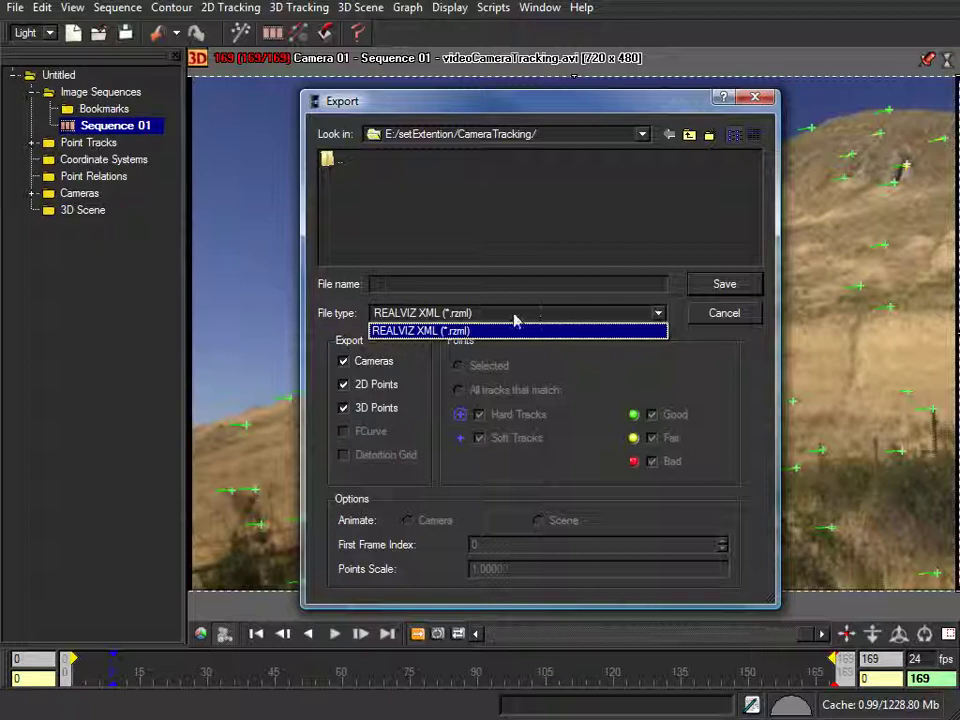
pyautogui.click(510, 331)
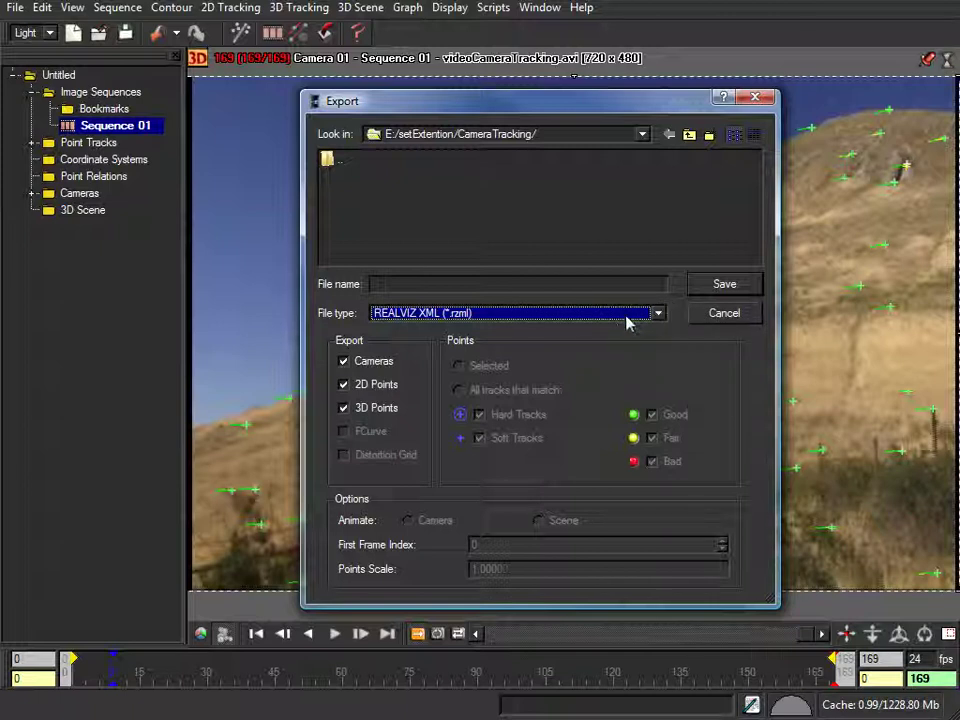
pyautogui.click(553, 288)
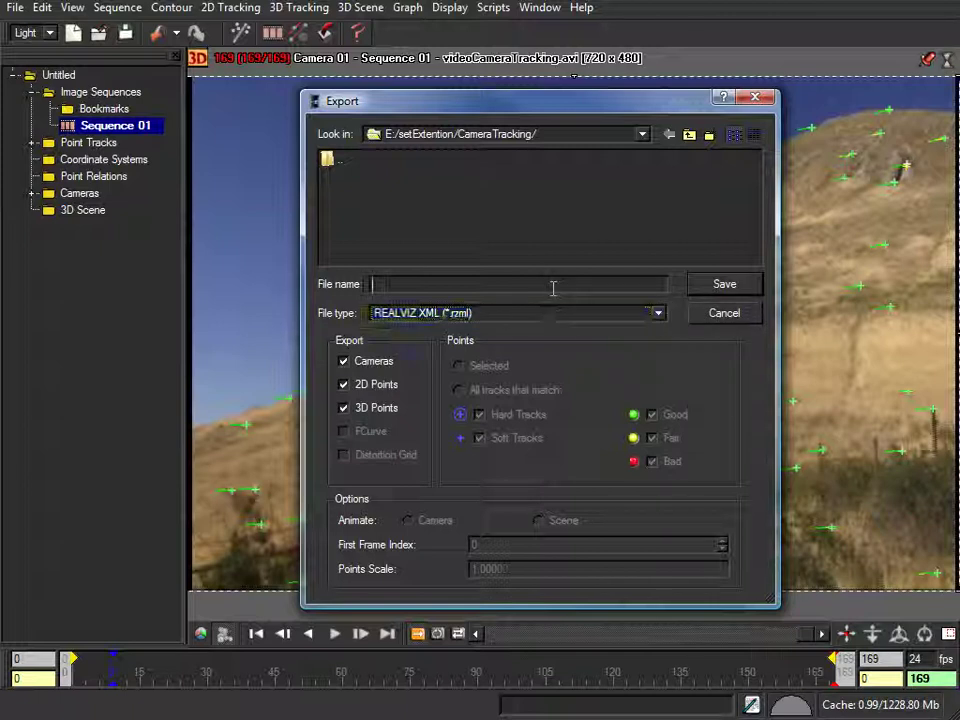
pyautogui.click(553, 288)
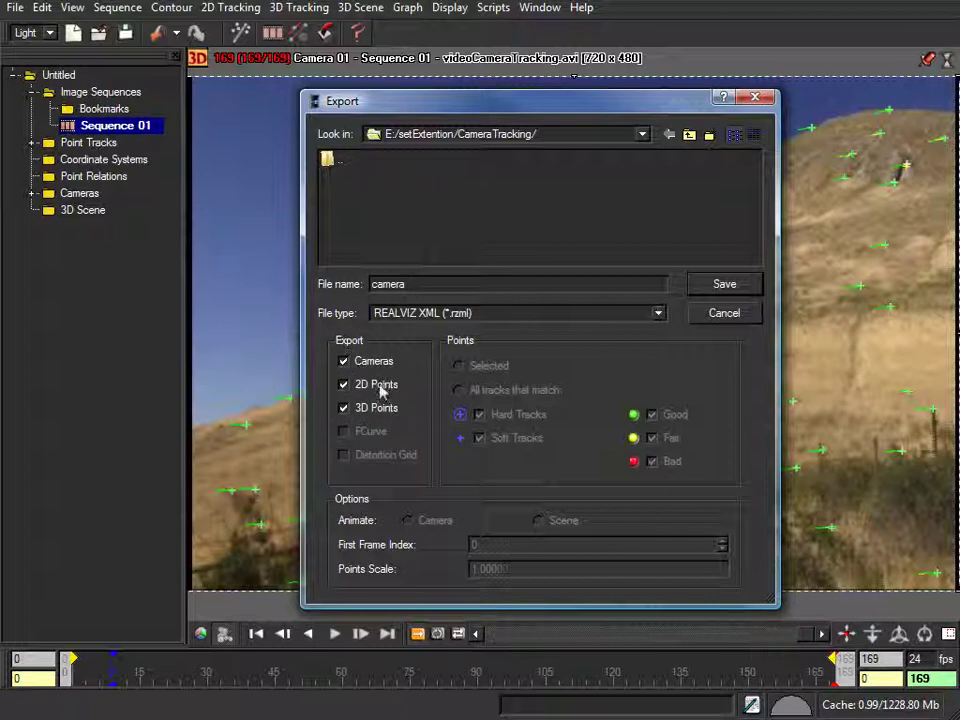
pyautogui.click(710, 284)
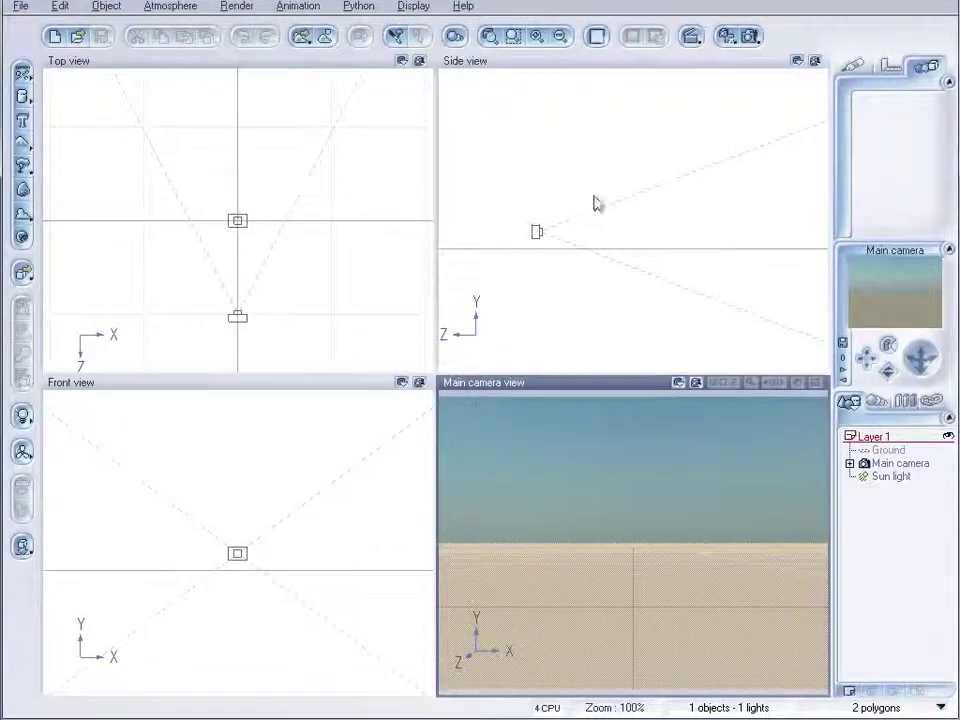
# Import camera.rzml into Vue with both Camera motion and Track points checked.
pyautogui.click(303, 8)
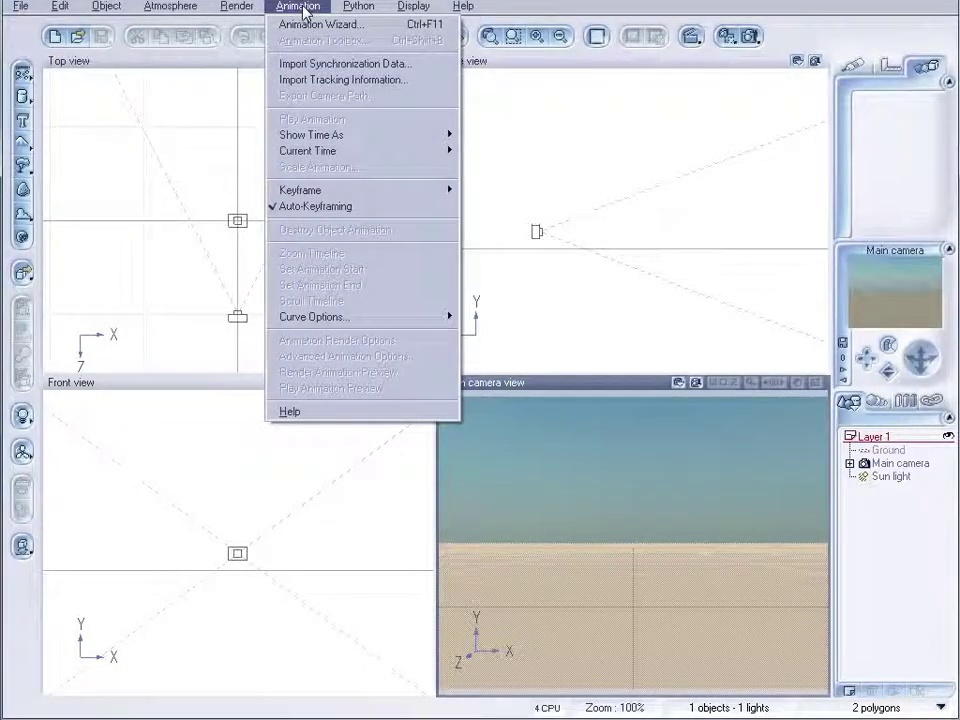
pyautogui.click(366, 81)
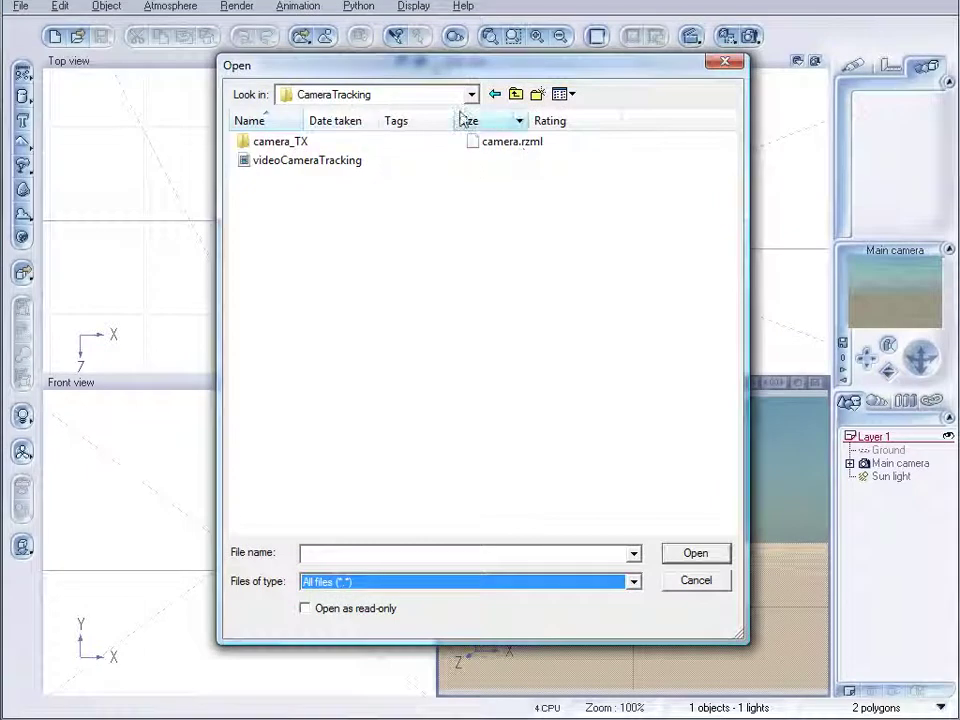
pyautogui.click(506, 143)
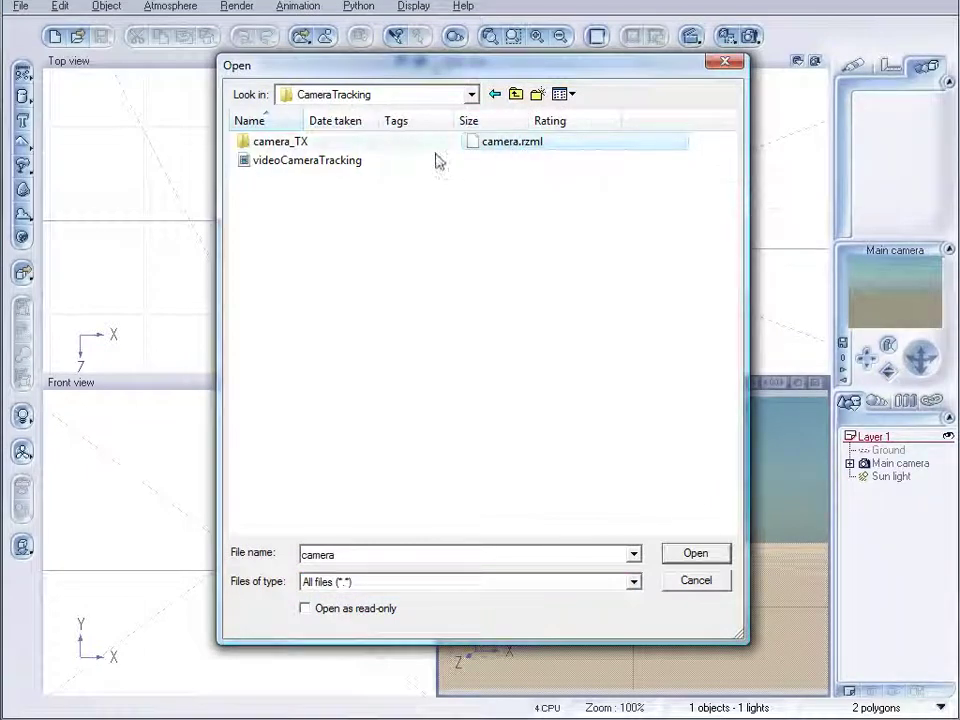
pyautogui.click(692, 556)
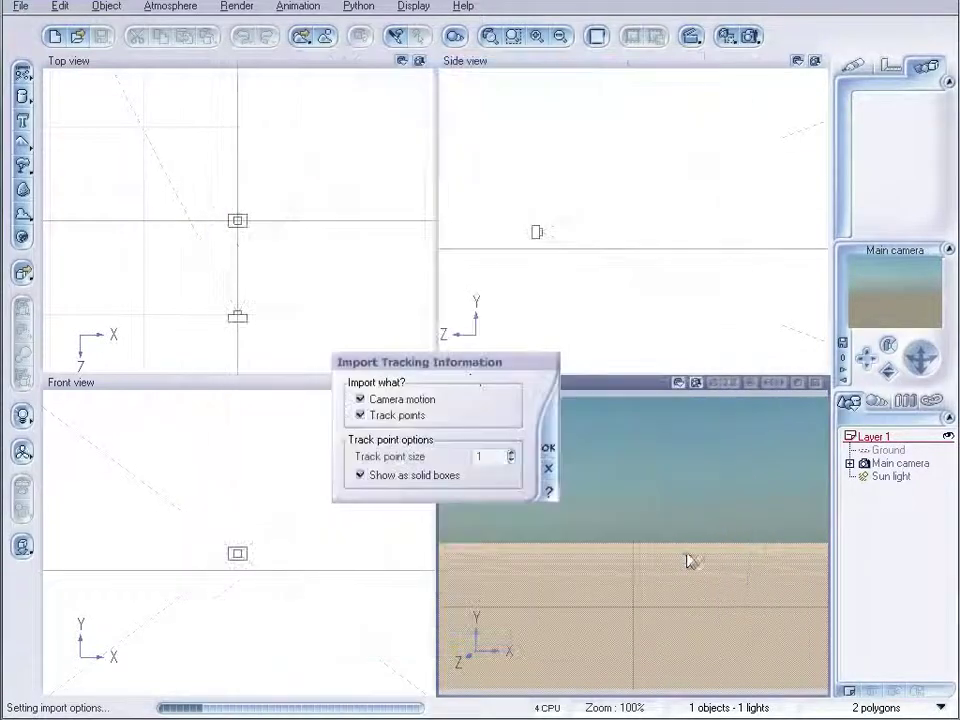
pyautogui.moveTo(469, 368); pyautogui.dragTo(570, 212)
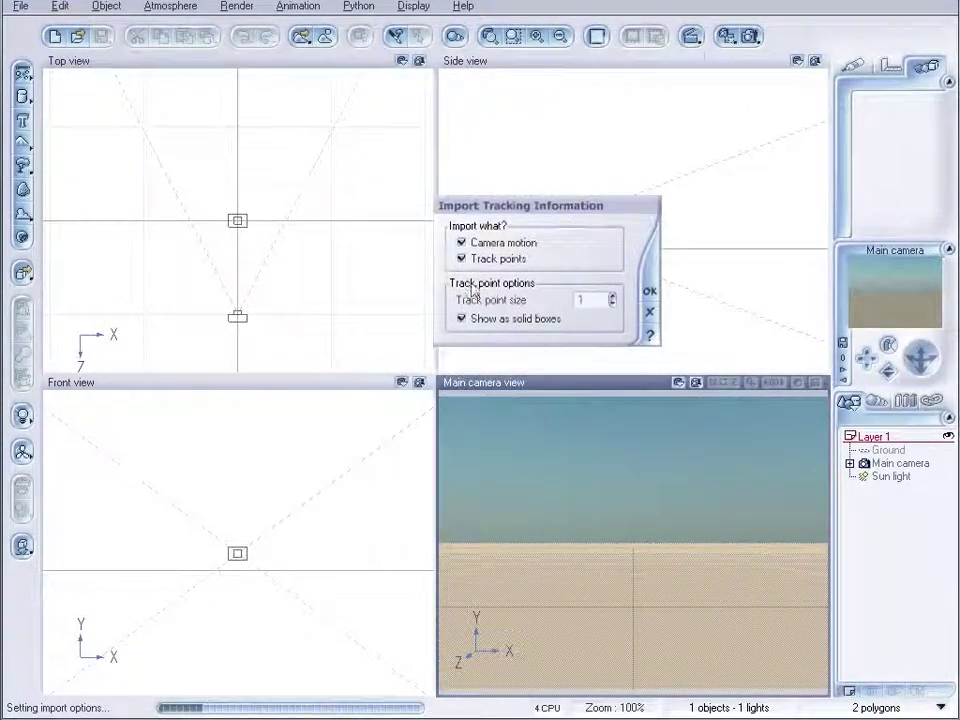
pyautogui.click(499, 262)
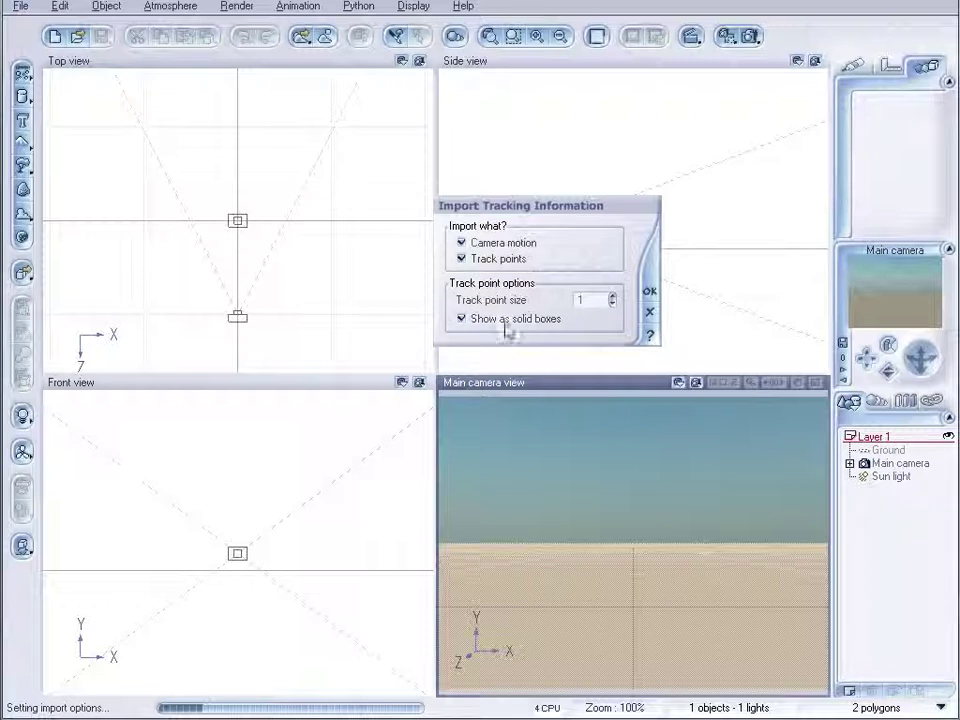
pyautogui.click(461, 259)
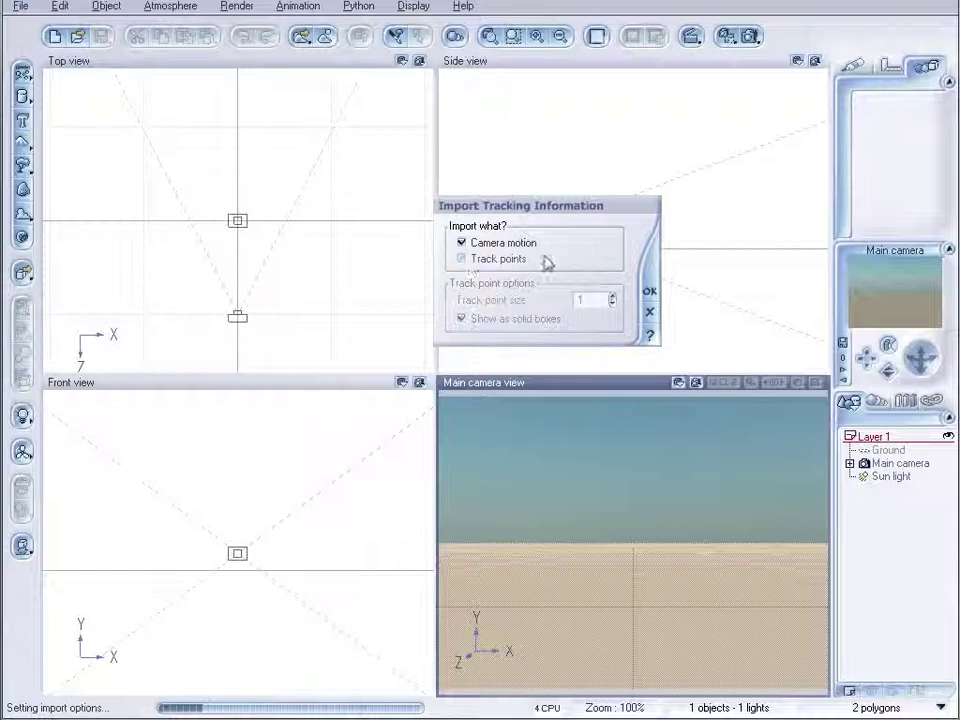
pyautogui.click(461, 259)
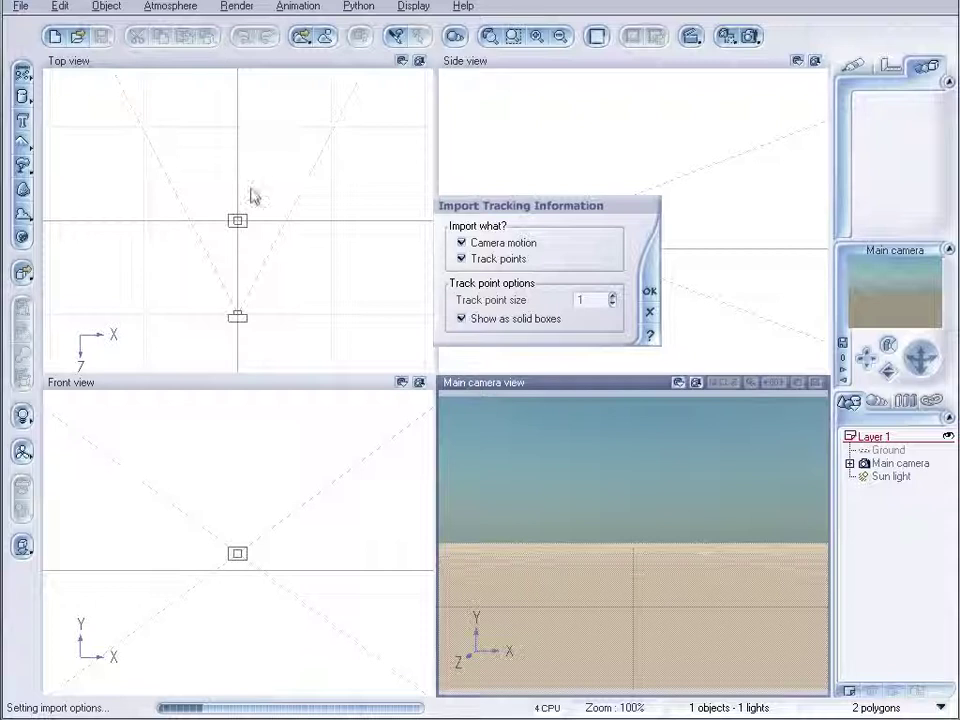
pyautogui.click(650, 290)
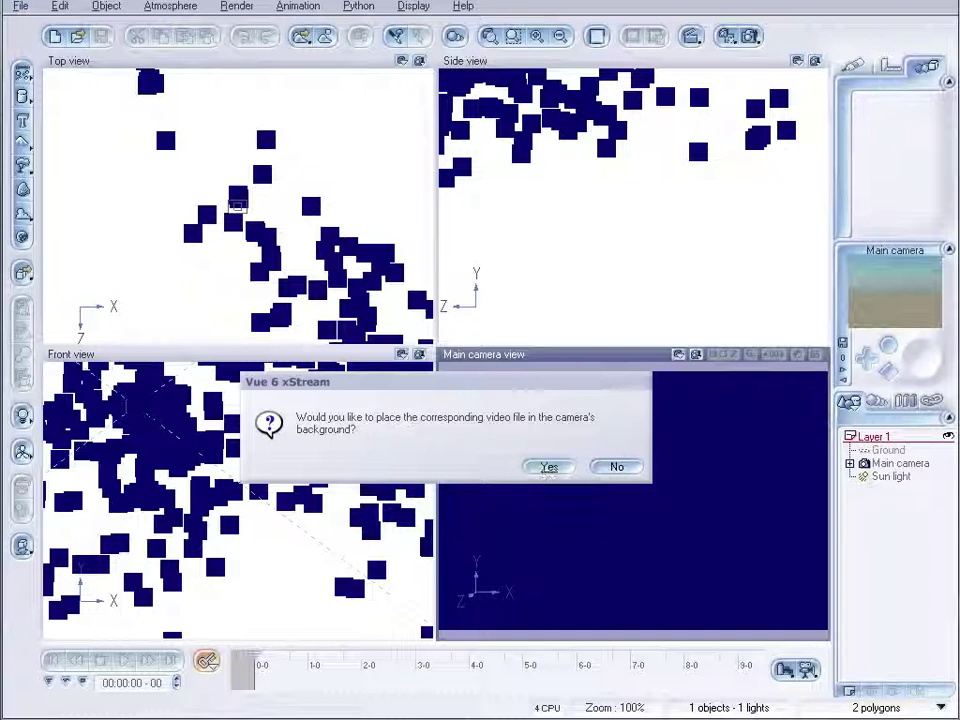
# Accept the video background and enable Use backdrop with the videoCameraTracking clip.
pyautogui.click(548, 467)
pyautogui.click(396, 265)
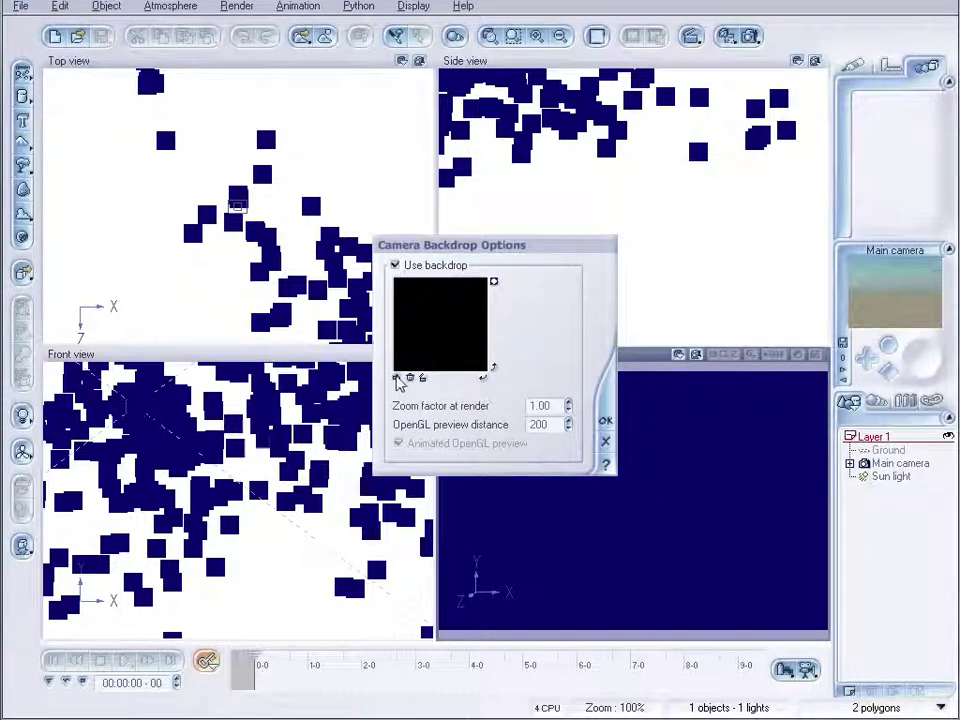
pyautogui.click(397, 378)
pyautogui.click(392, 165)
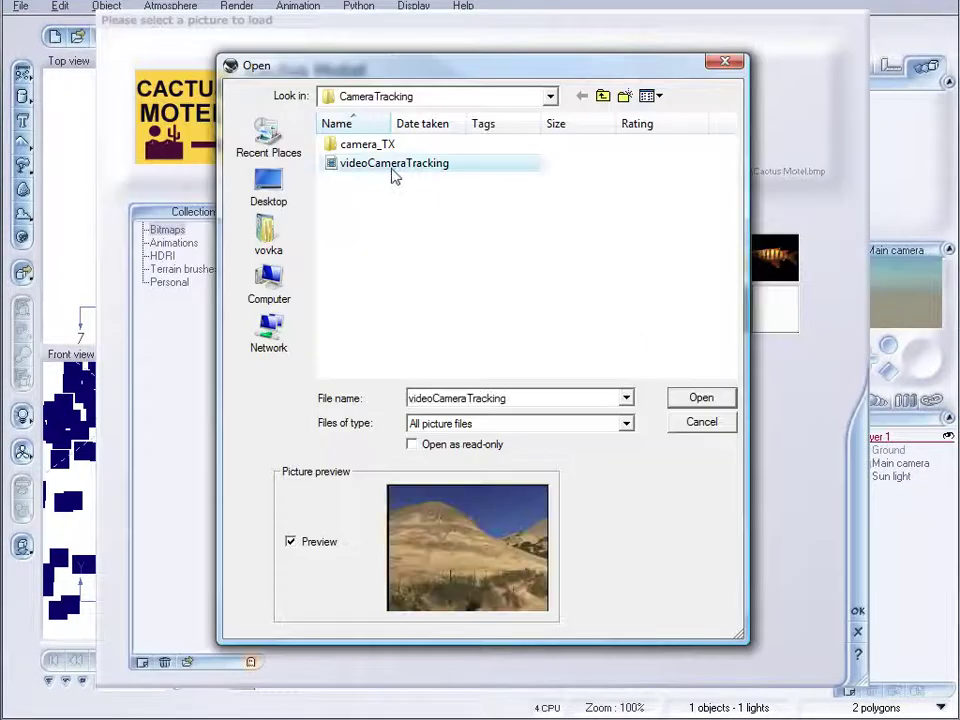
pyautogui.click(716, 402)
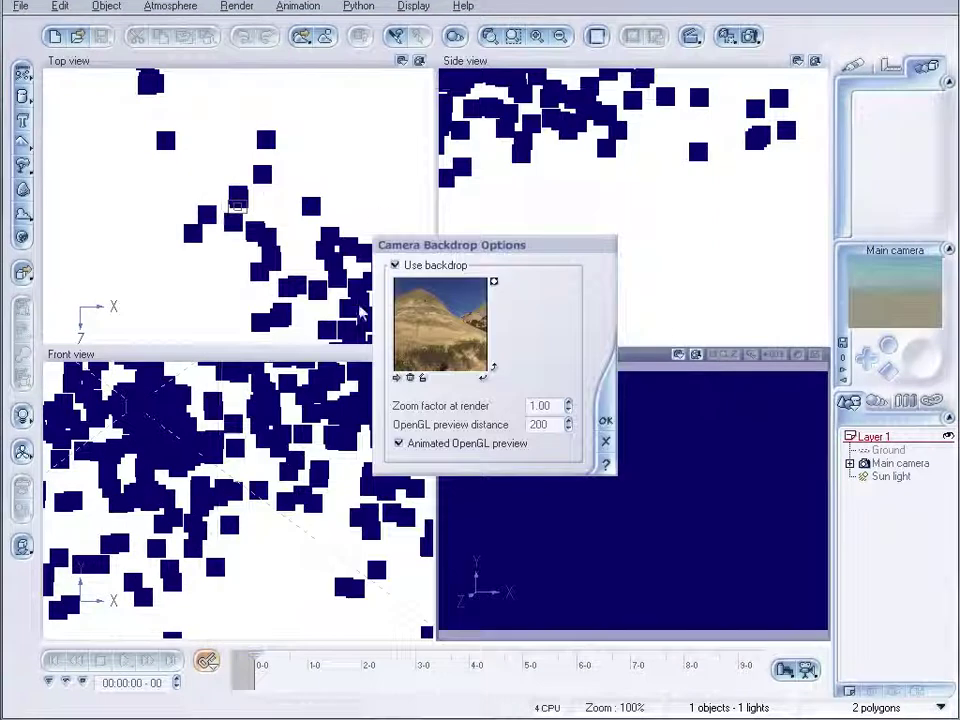
pyautogui.click(606, 421)
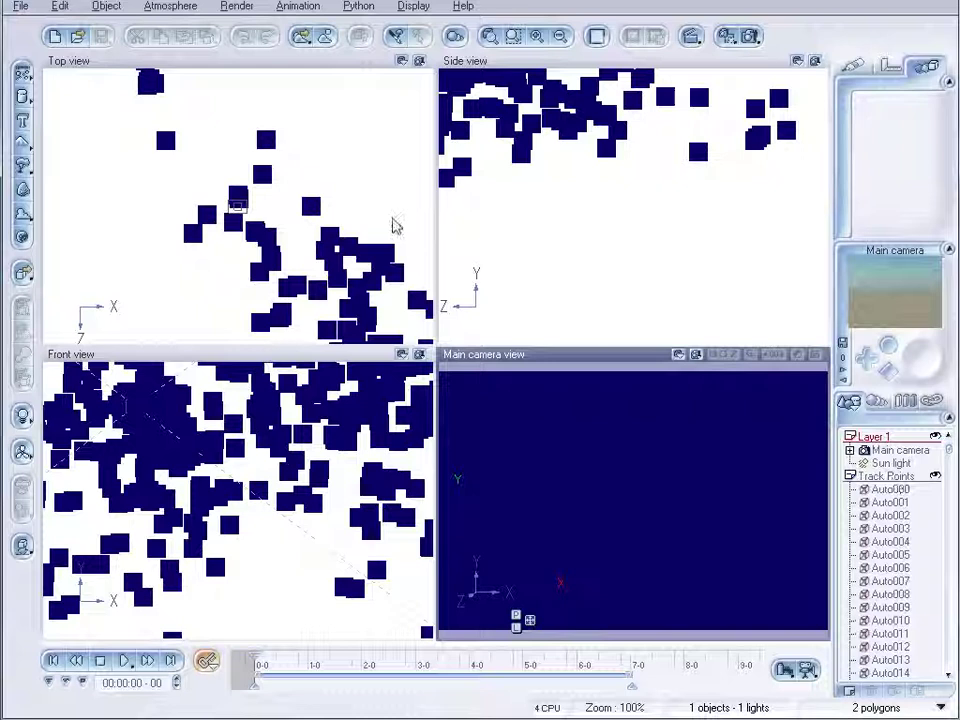
# Select the Track Points group in the layer tree and make the Top view active.
pyautogui.click(885, 476)
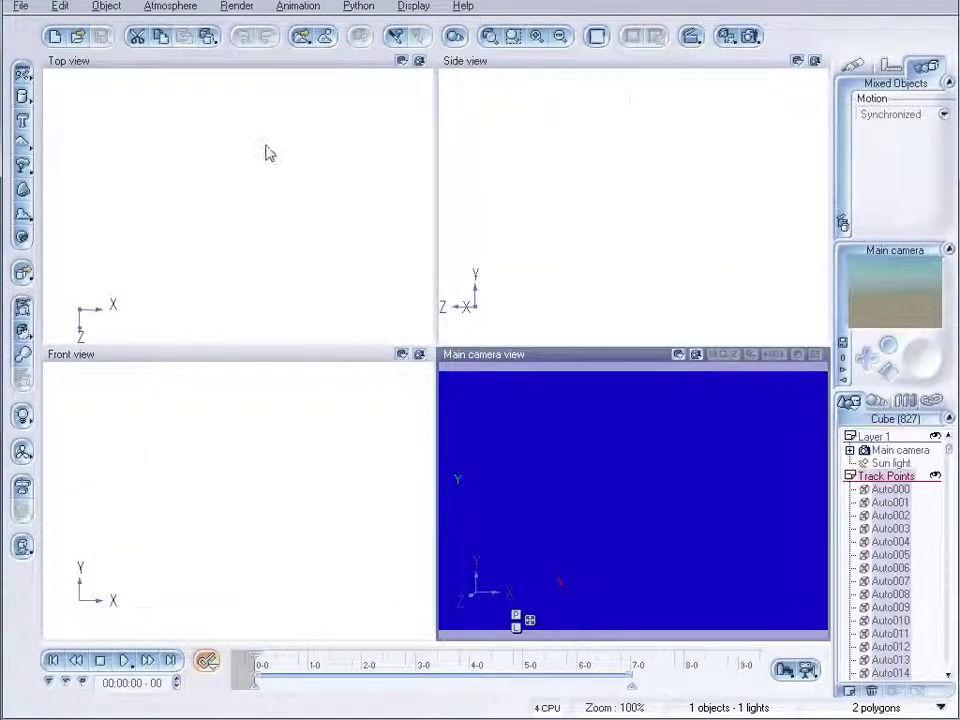
pyautogui.click(240, 76)
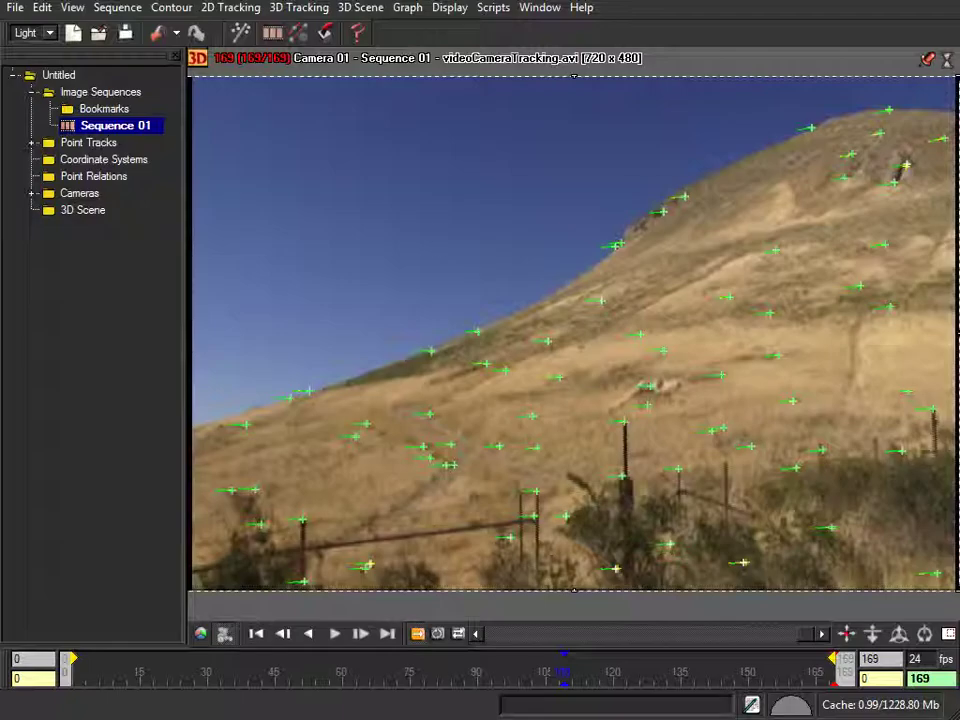
# Select Main camera, scrub the timeline to 00:00:06:14, and collapse Track Points.
pyautogui.click(410, 578)
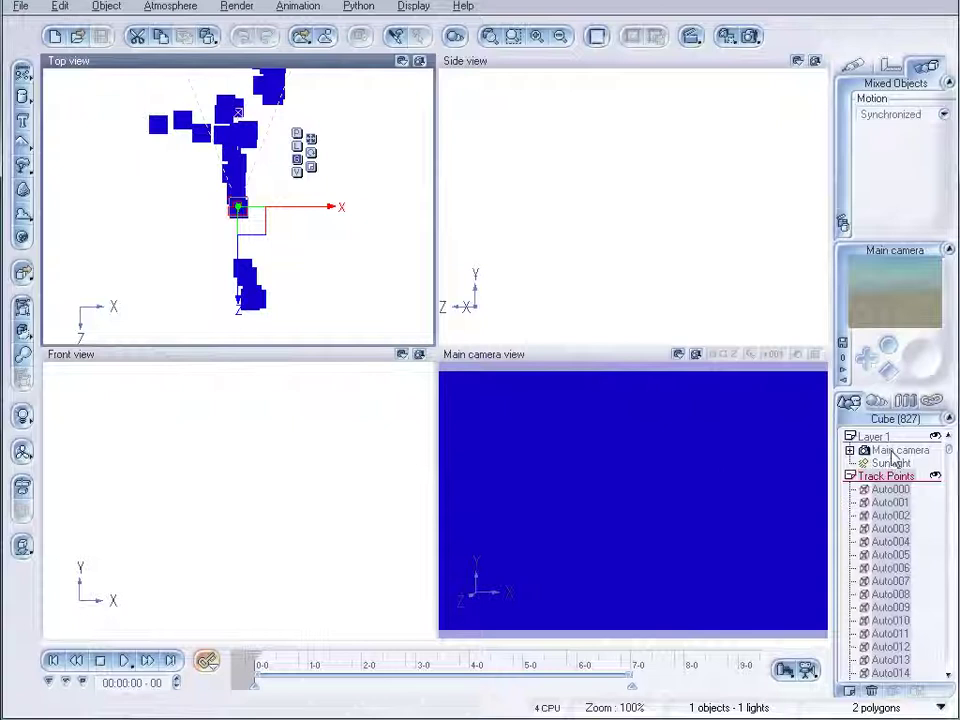
pyautogui.click(893, 452)
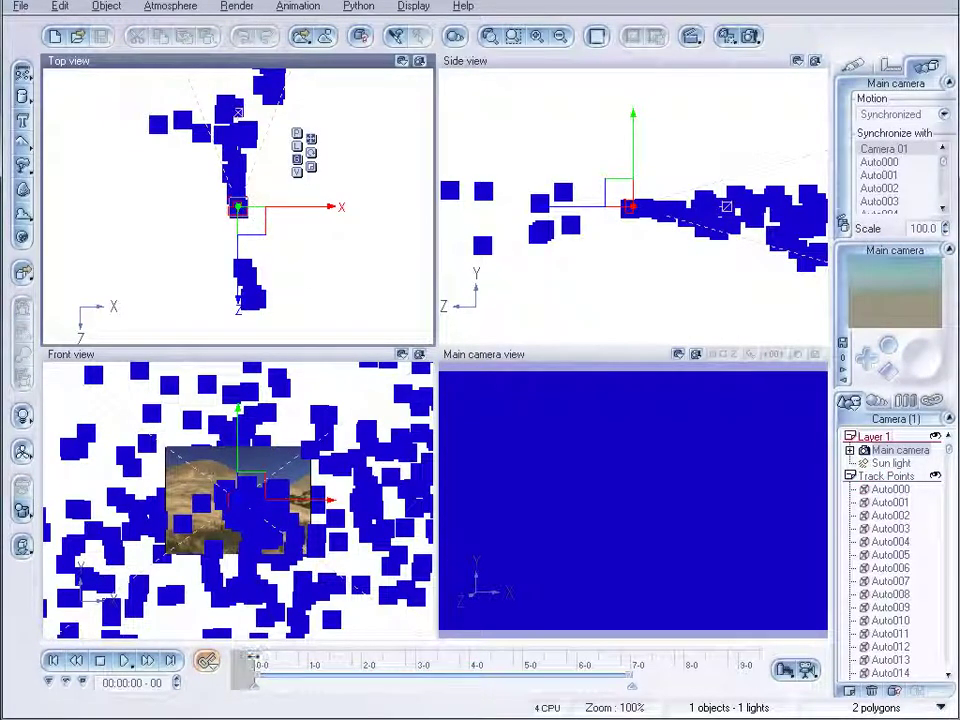
pyautogui.moveTo(258, 662); pyautogui.dragTo(314, 655)
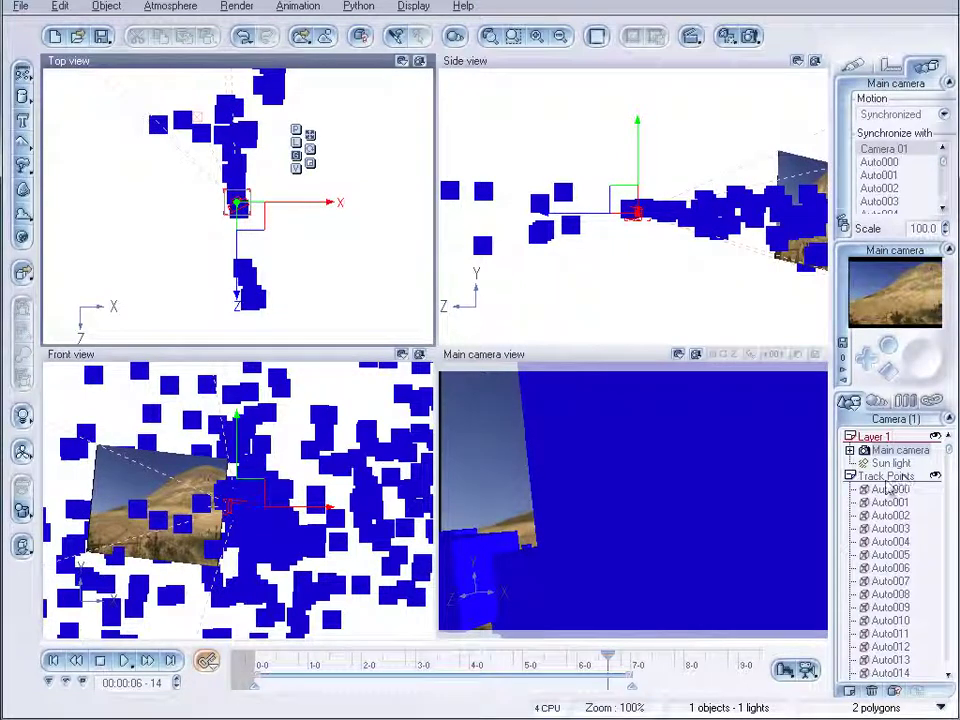
pyautogui.click(850, 477)
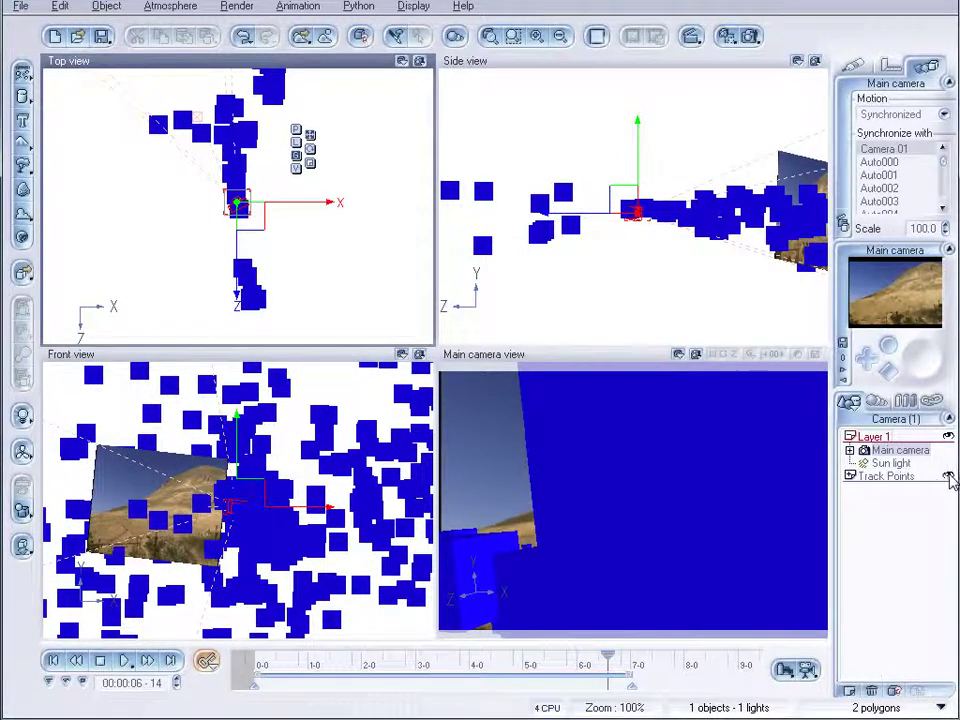
# Hide Track Points, rewind to frame 00:00:00:00, and add a cylinder in front of the camera.
pyautogui.click(949, 477)
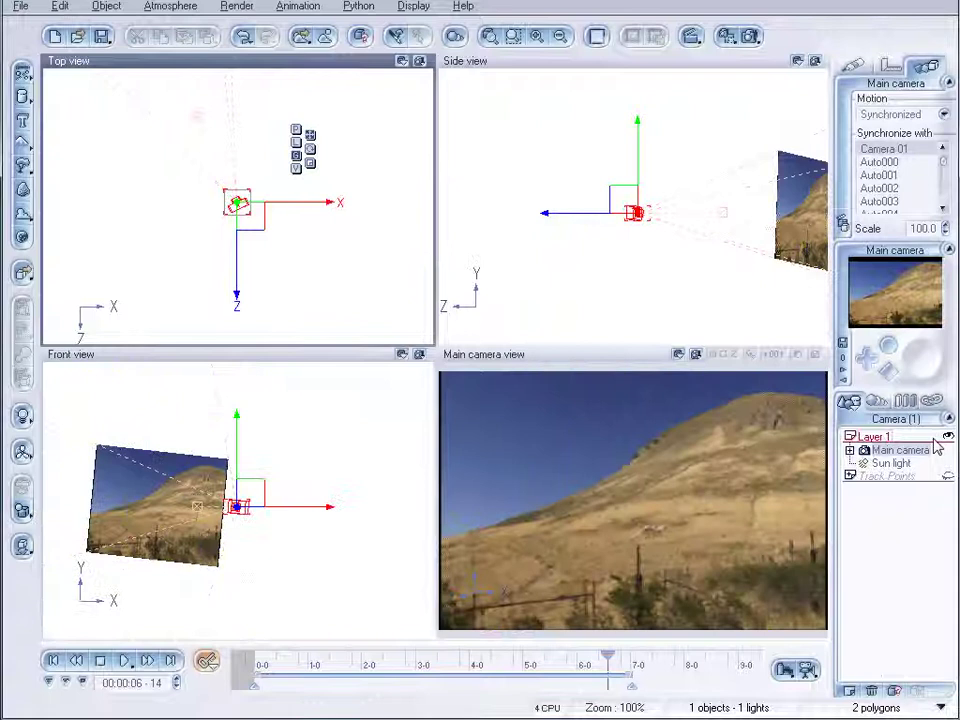
pyautogui.moveTo(335, 232); pyautogui.dragTo(332, 272)
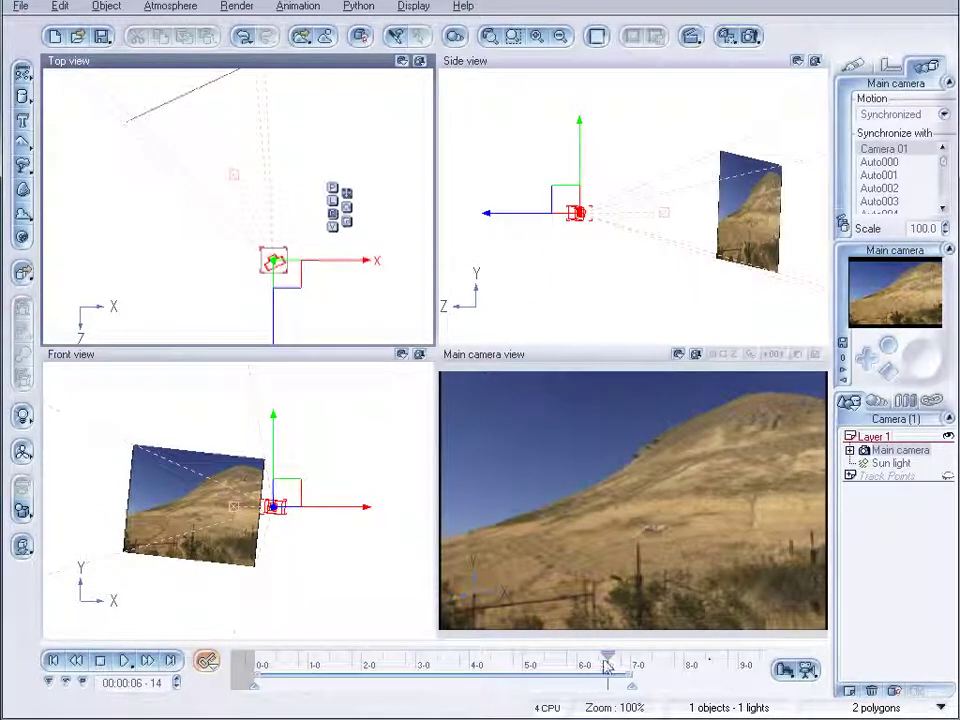
pyautogui.moveTo(607, 666); pyautogui.dragTo(258, 666)
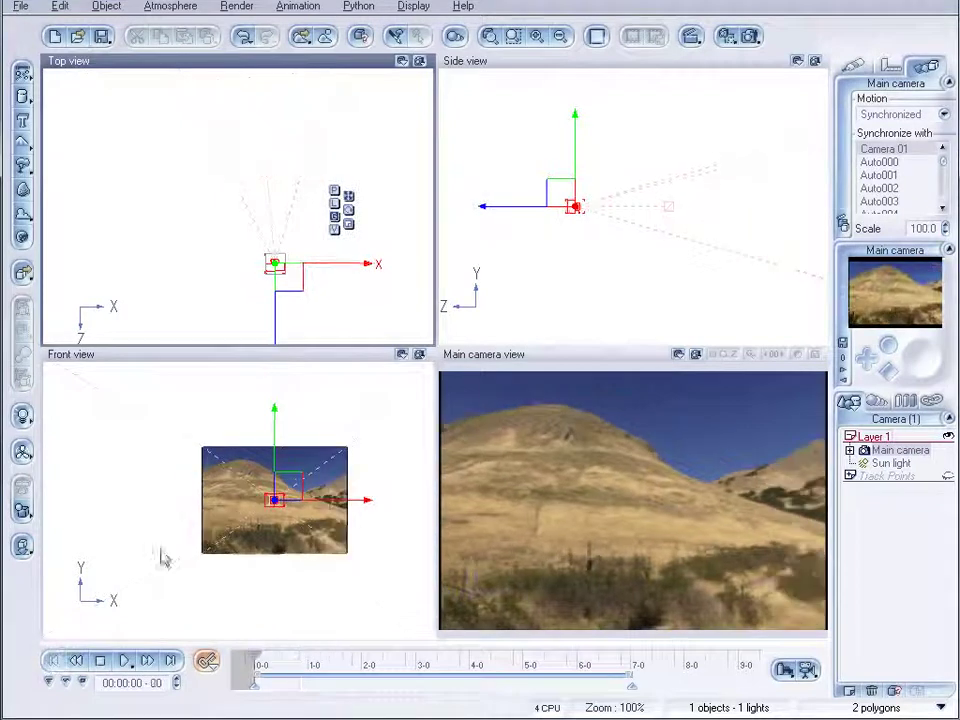
pyautogui.click(22, 96)
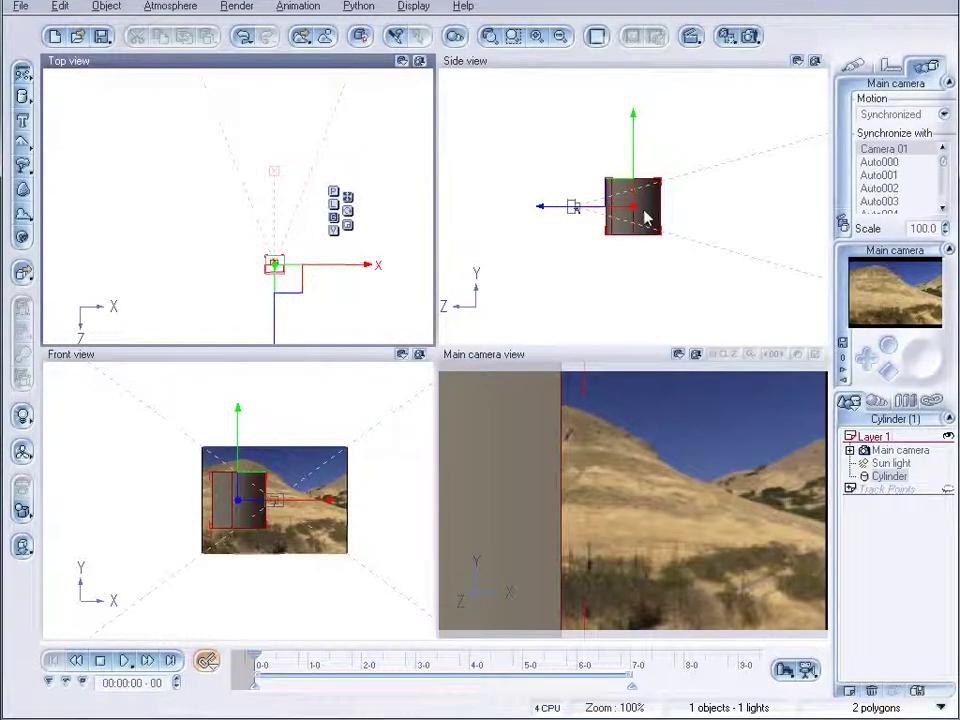
# Stretch the cylinder into a tall, narrow column and push it farther from the camera.
pyautogui.click(645, 216)
pyautogui.moveTo(637, 243); pyautogui.dragTo(647, 336)
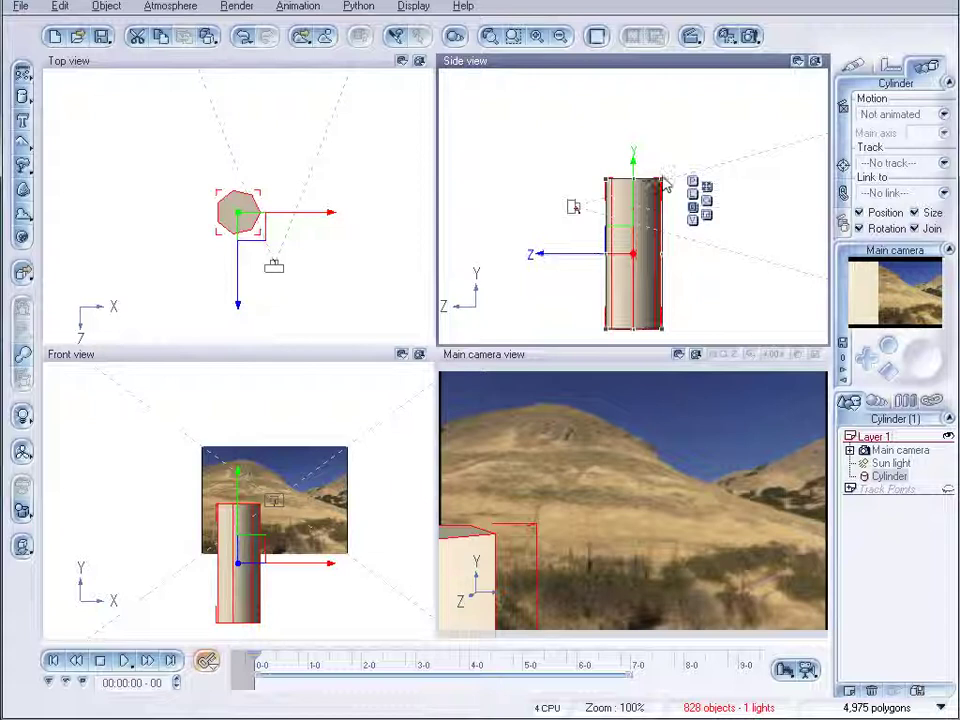
pyautogui.moveTo(636, 197); pyautogui.dragTo(664, 188)
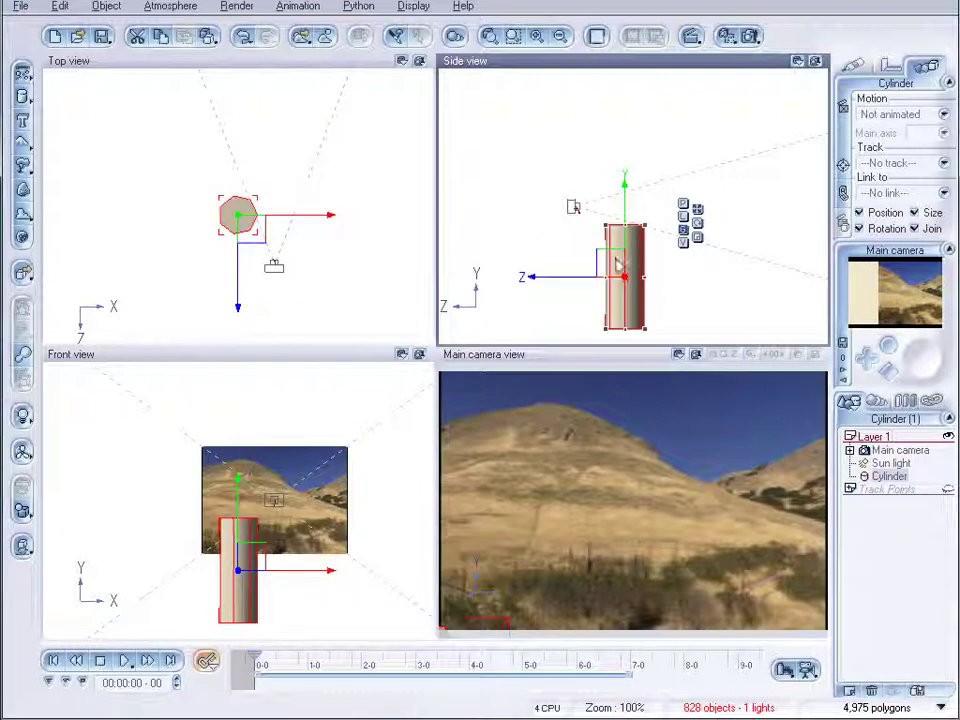
pyautogui.moveTo(614, 267); pyautogui.dragTo(707, 203)
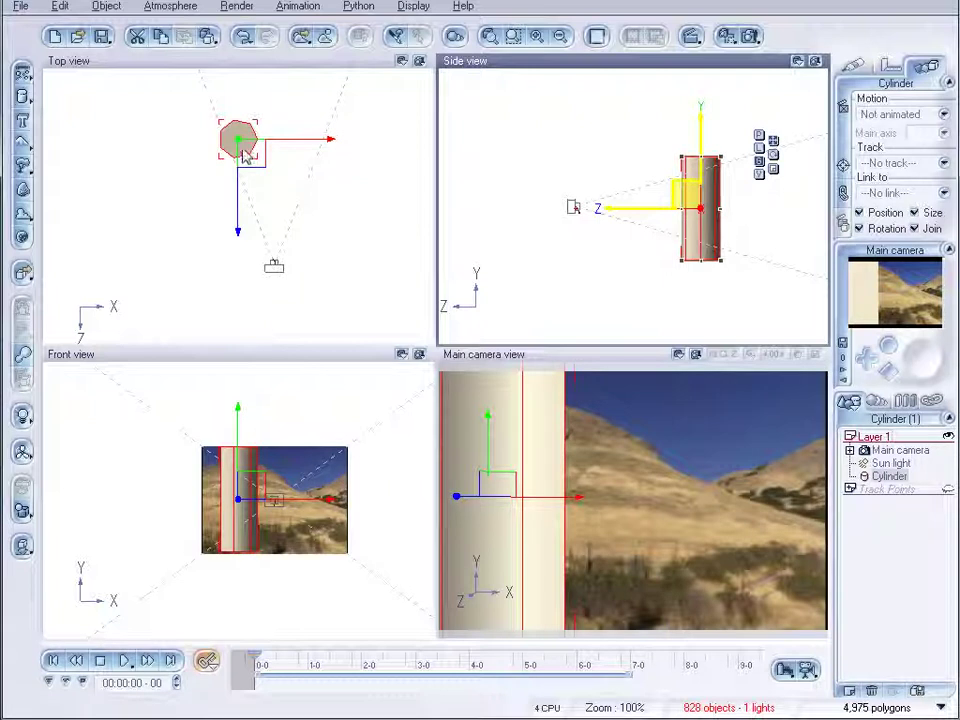
pyautogui.moveTo(245, 155); pyautogui.dragTo(246, 155)
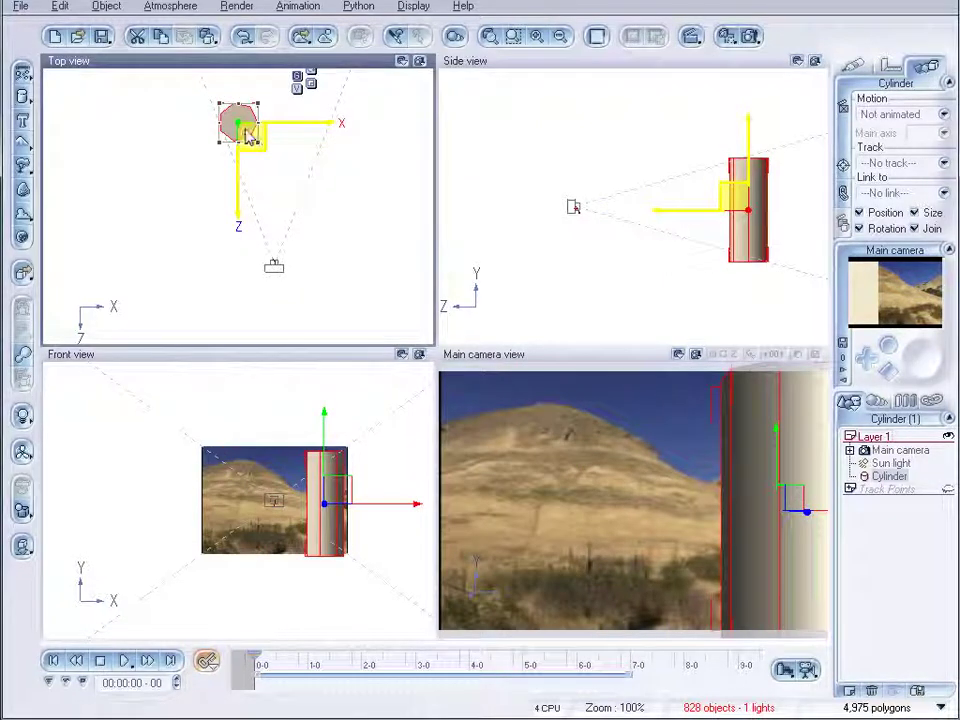
pyautogui.moveTo(333, 125); pyautogui.dragTo(310, 118)
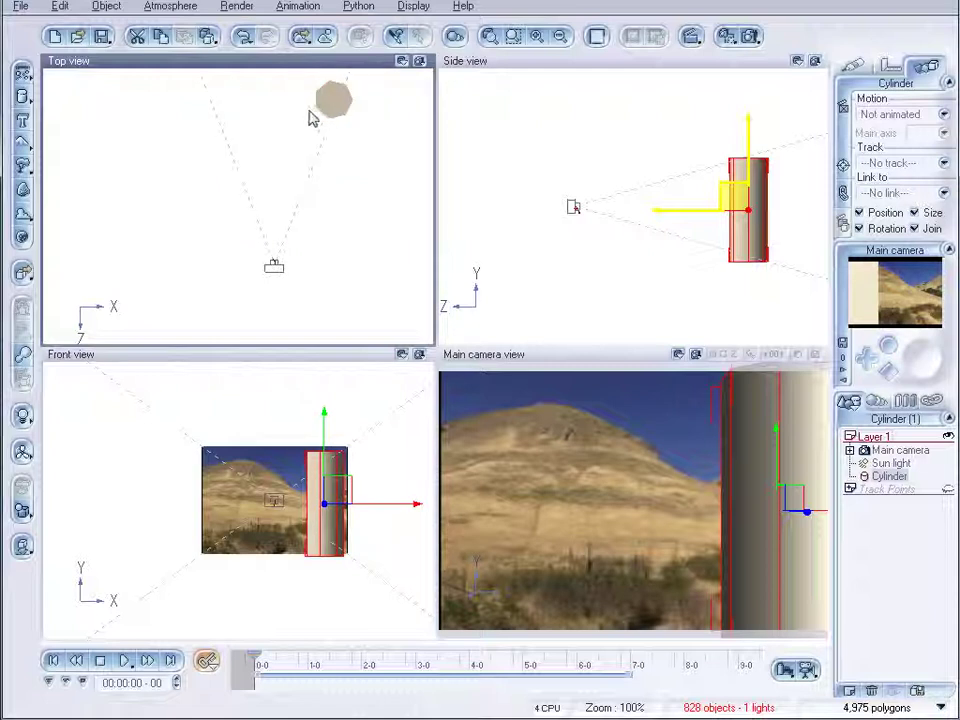
pyautogui.click(310, 163)
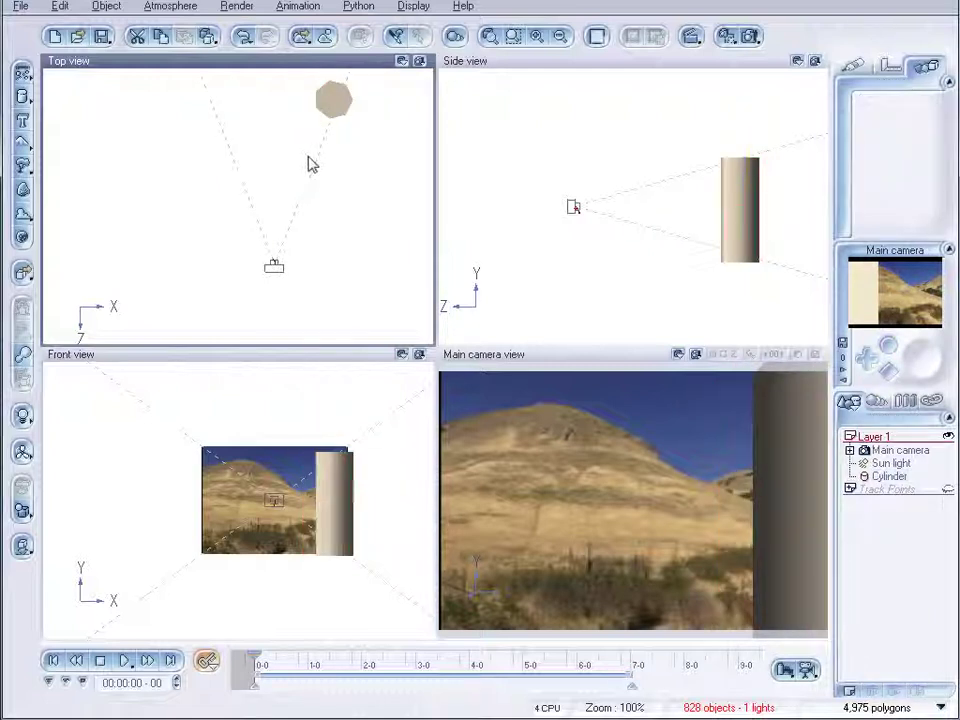
# Shift the cylinder left toward the middle of the camera shot, then deselect it.
pyautogui.rightClick(341, 221)
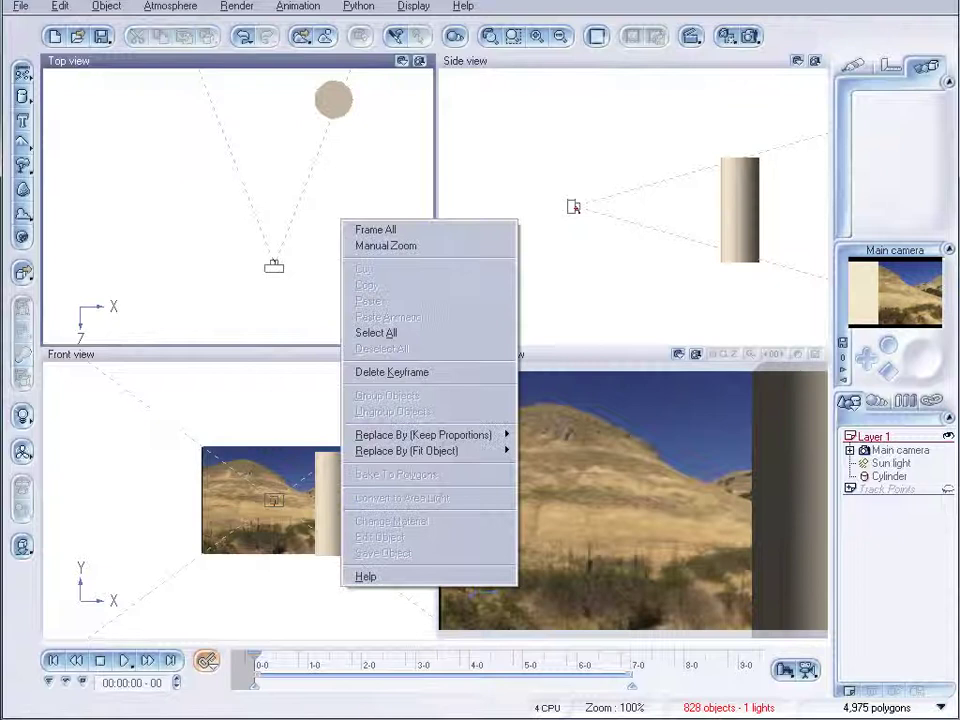
pyautogui.click(257, 93)
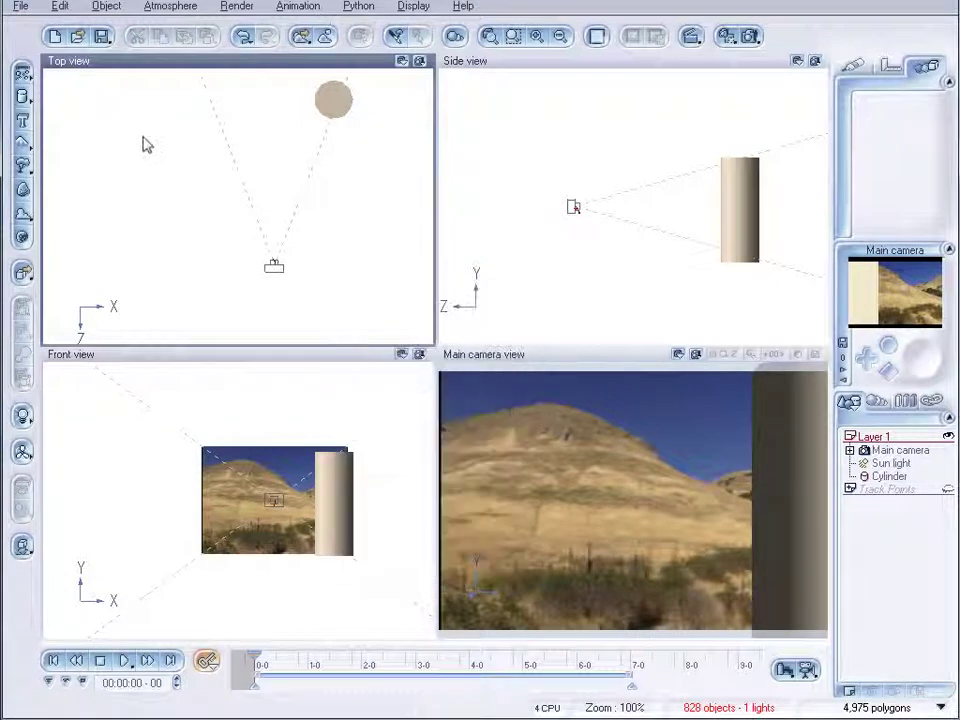
pyautogui.rightClick(278, 215)
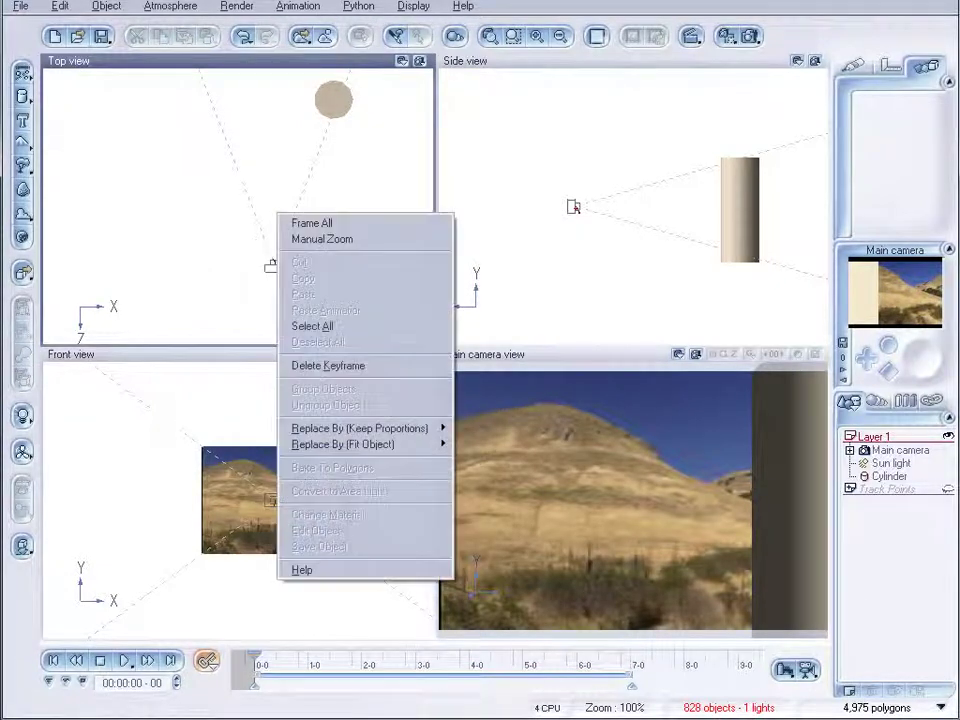
pyautogui.click(340, 102)
pyautogui.click(324, 98)
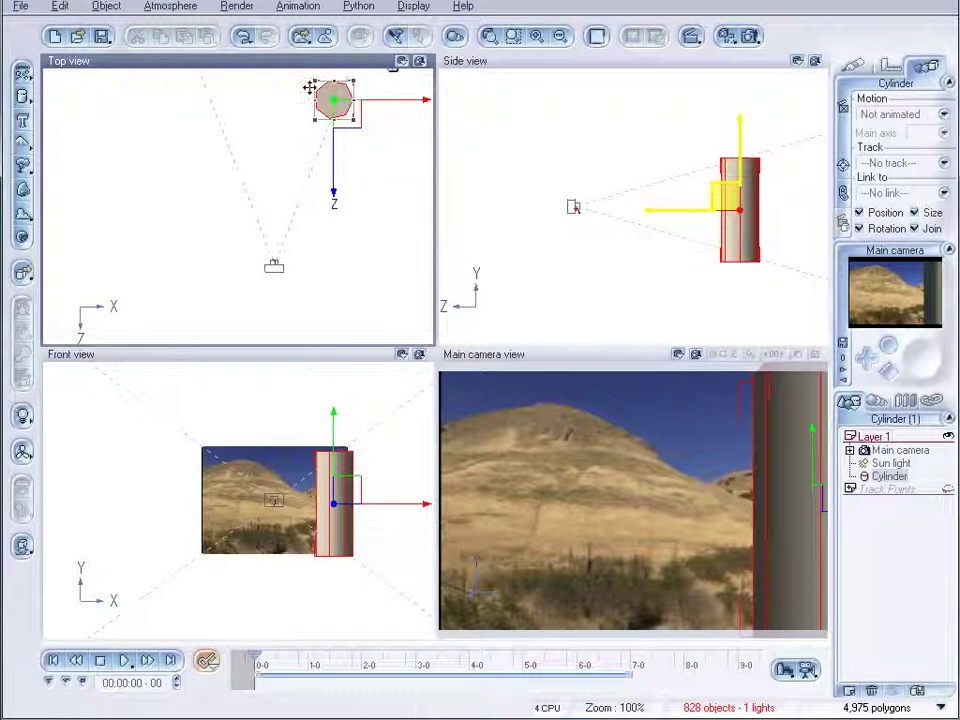
pyautogui.moveTo(301, 92); pyautogui.dragTo(310, 92)
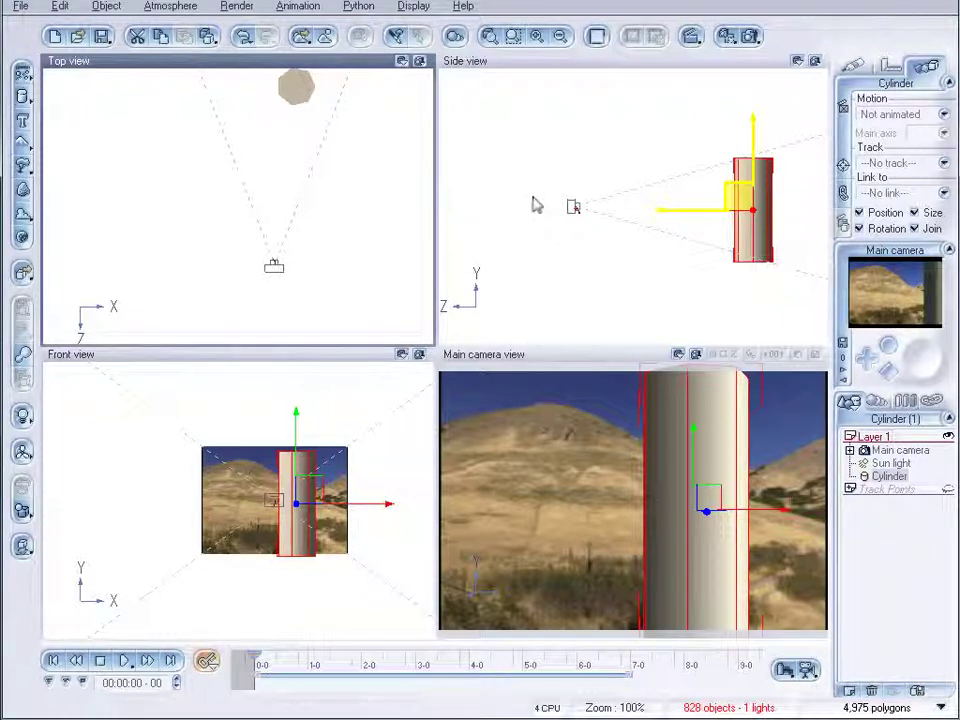
pyautogui.click(538, 207)
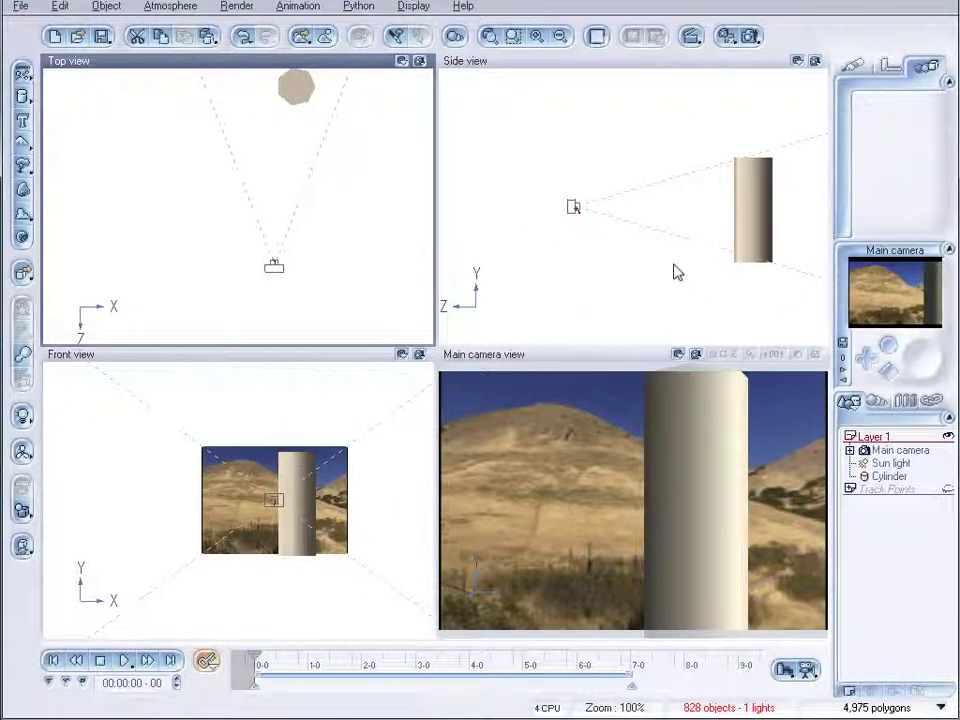
# Advance the animation to about 1-11.
pyautogui.click(20, 6)
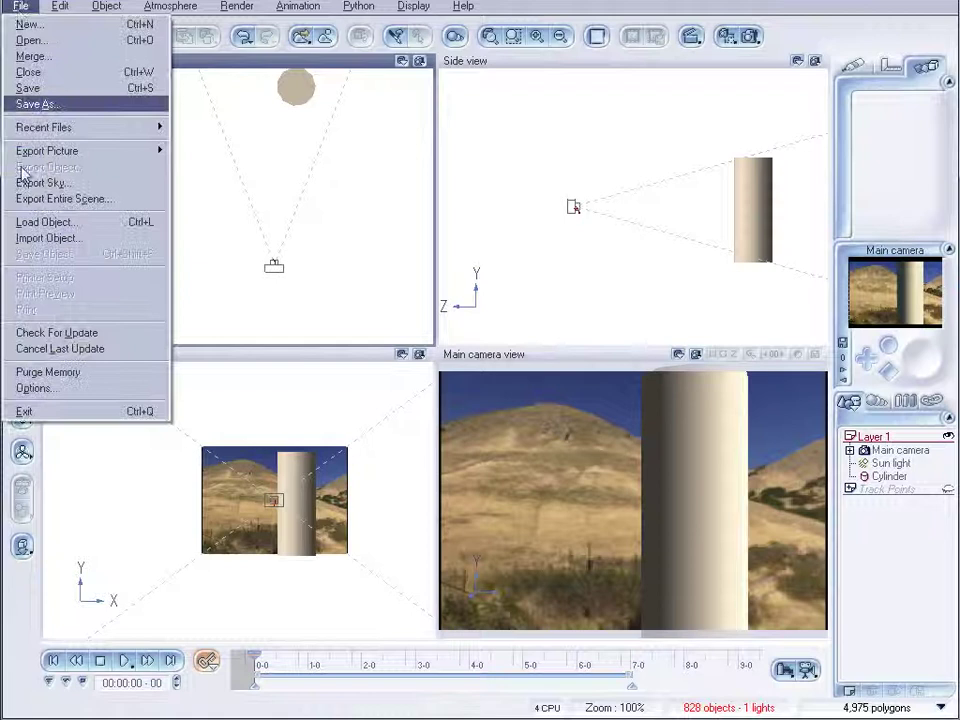
pyautogui.click(72, 374)
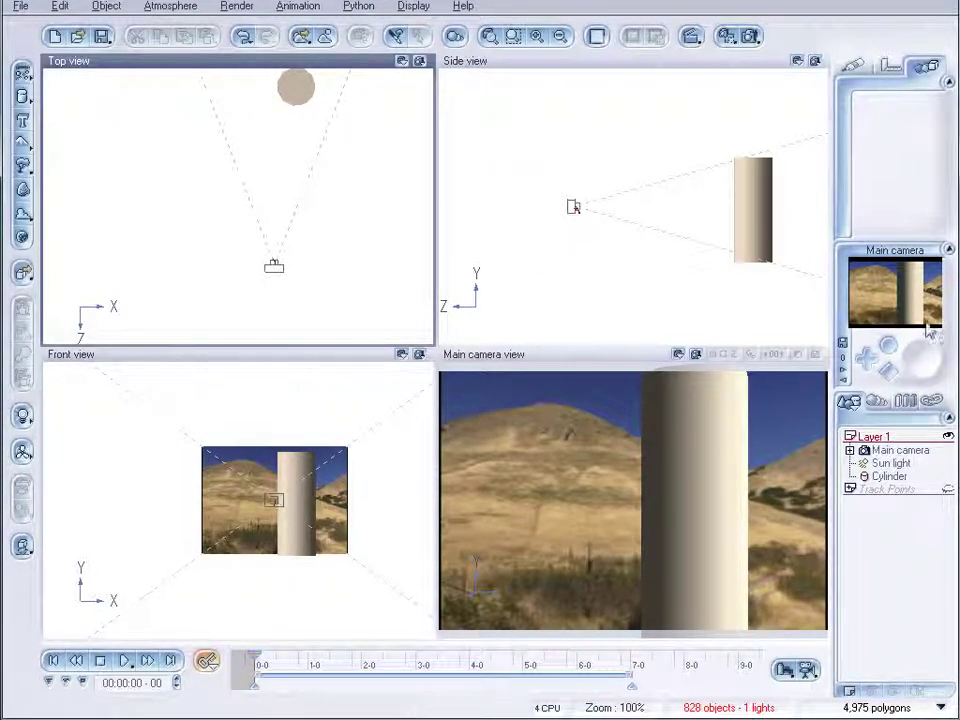
pyautogui.click(542, 360)
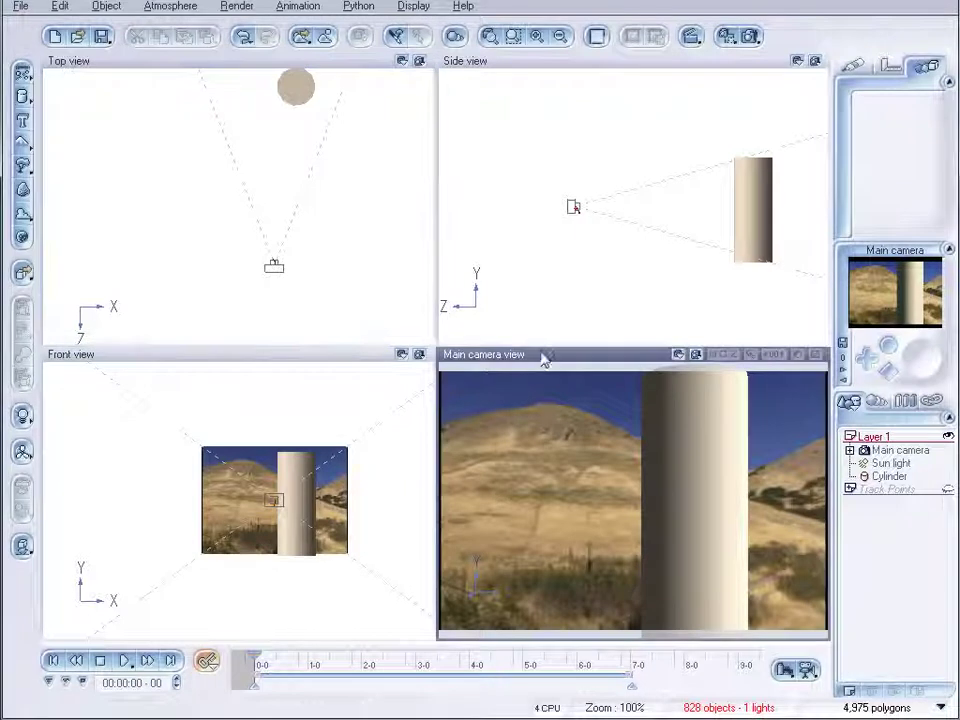
pyautogui.moveTo(268, 664); pyautogui.dragTo(279, 637)
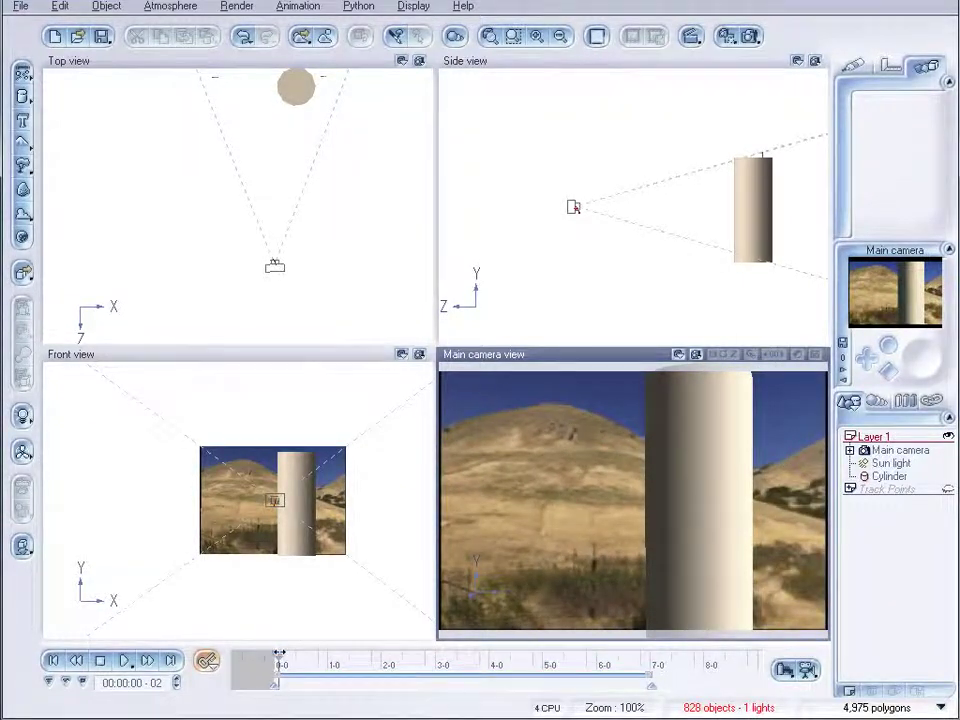
pyautogui.moveTo(276, 660); pyautogui.dragTo(245, 657)
# Zoom and pan the Top, Side and Front views to centre the camera and sun light.
pyautogui.scroll(-5, 289, 161)
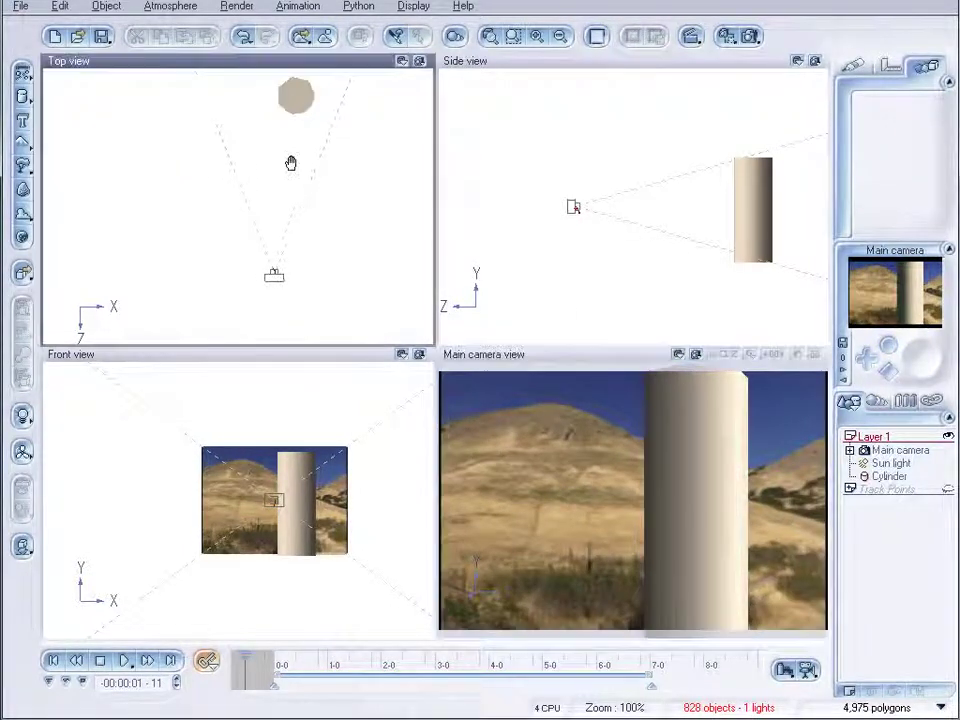
pyautogui.scroll(-8, 296, 220)
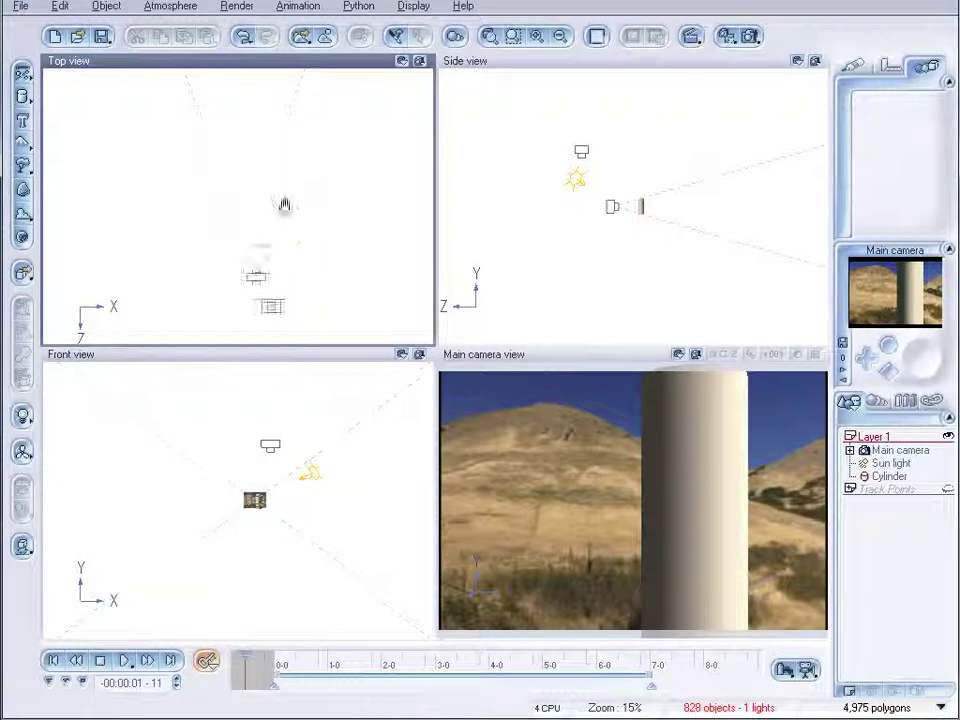
pyautogui.moveTo(296, 252); pyautogui.dragTo(300, 216, button='right')
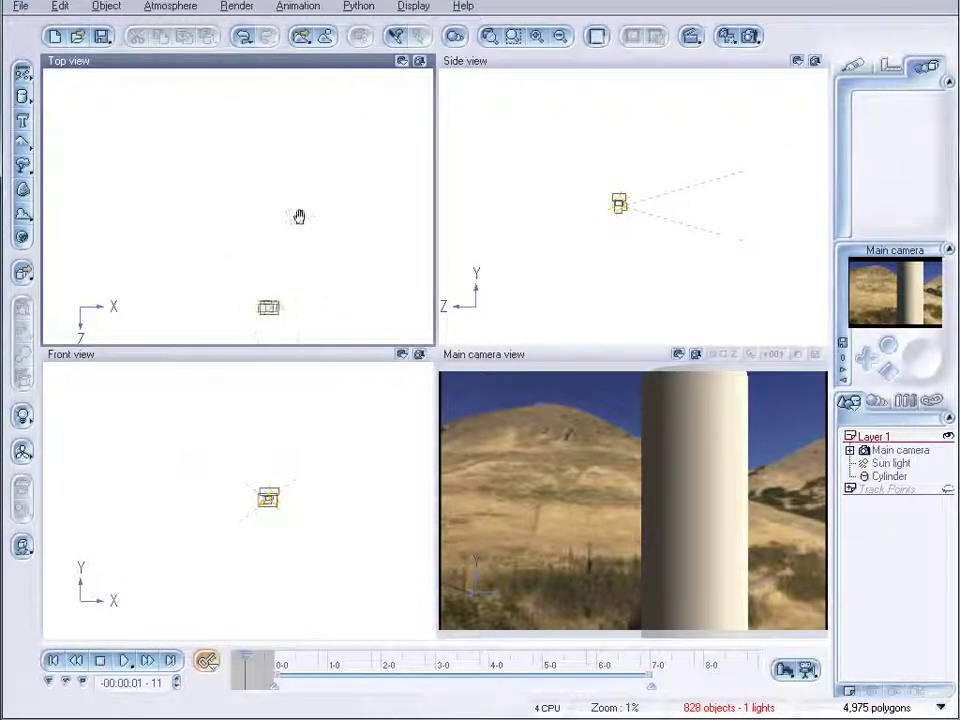
pyautogui.moveTo(275, 283); pyautogui.dragTo(311, 279, button='right')
pyautogui.scroll(5, 311, 279)
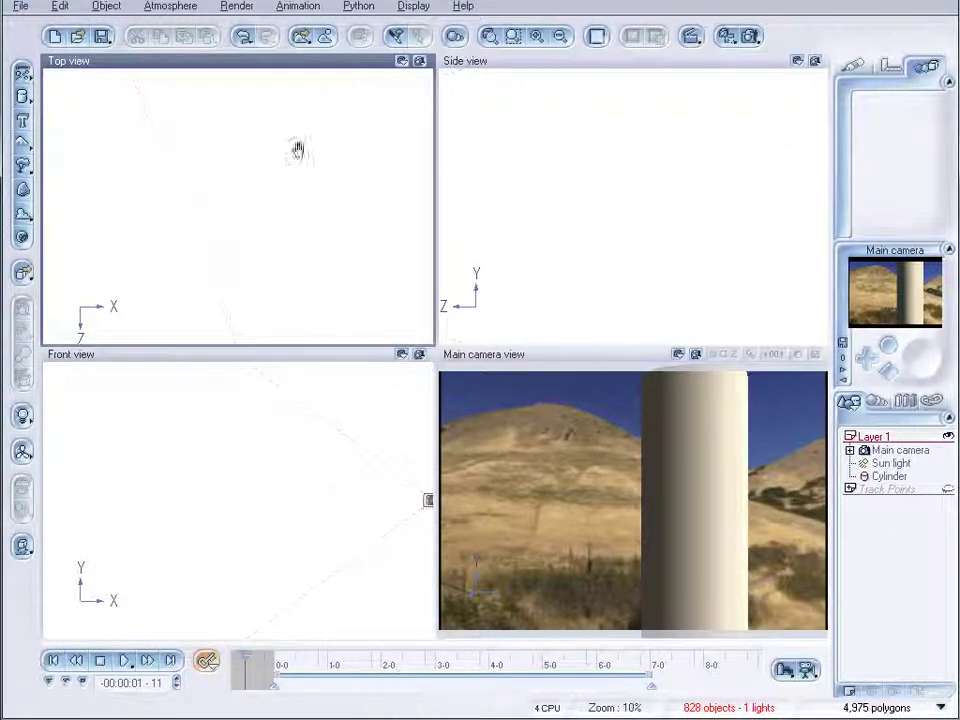
pyautogui.moveTo(203, 96); pyautogui.dragTo(240, 256, button='right')
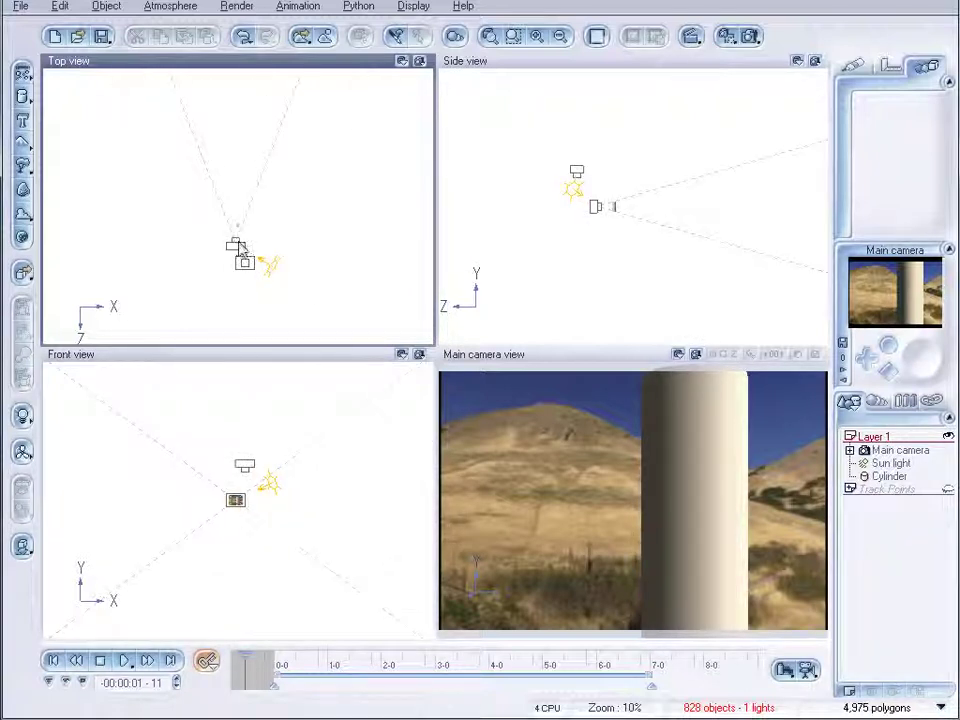
# Select the Main camera, dismiss its context menu, then deselect it.
pyautogui.click(900, 451)
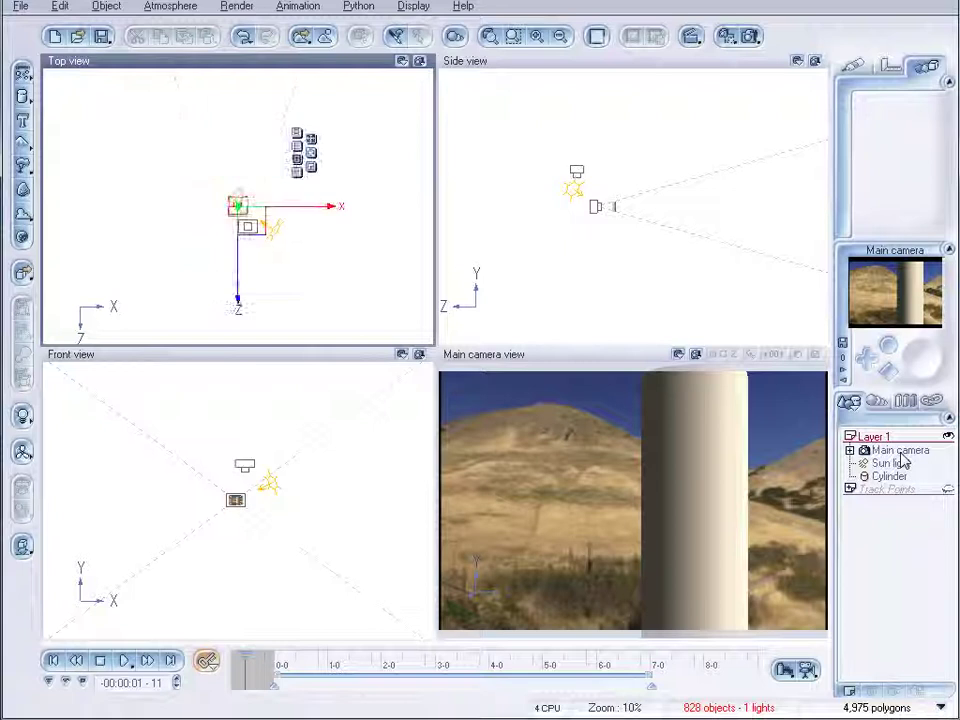
pyautogui.rightClick(336, 274)
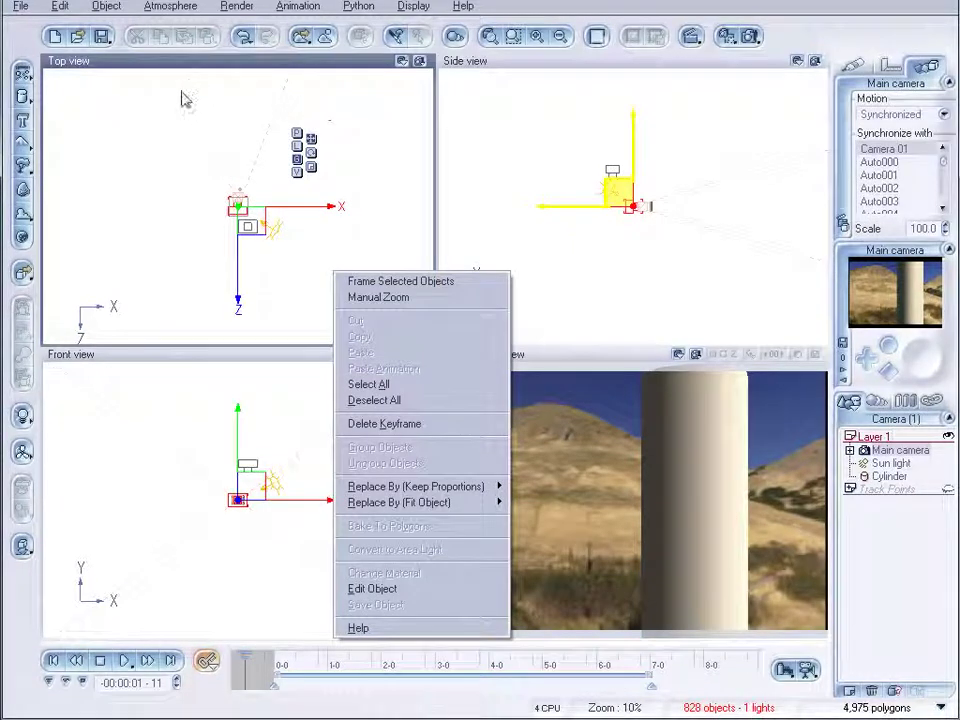
pyautogui.click(183, 99)
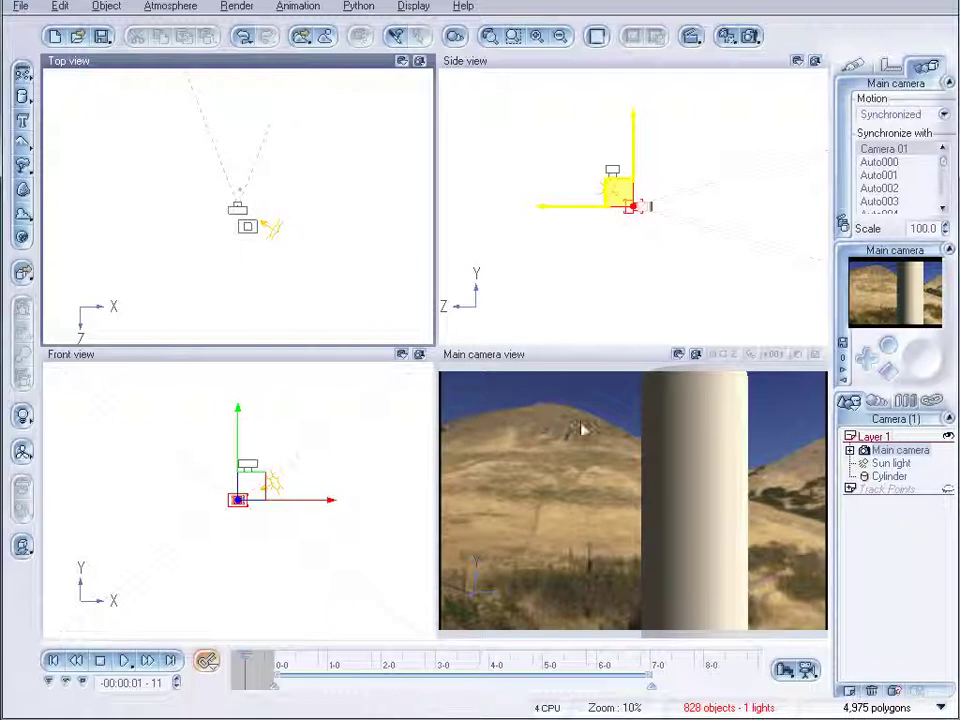
pyautogui.click(259, 150)
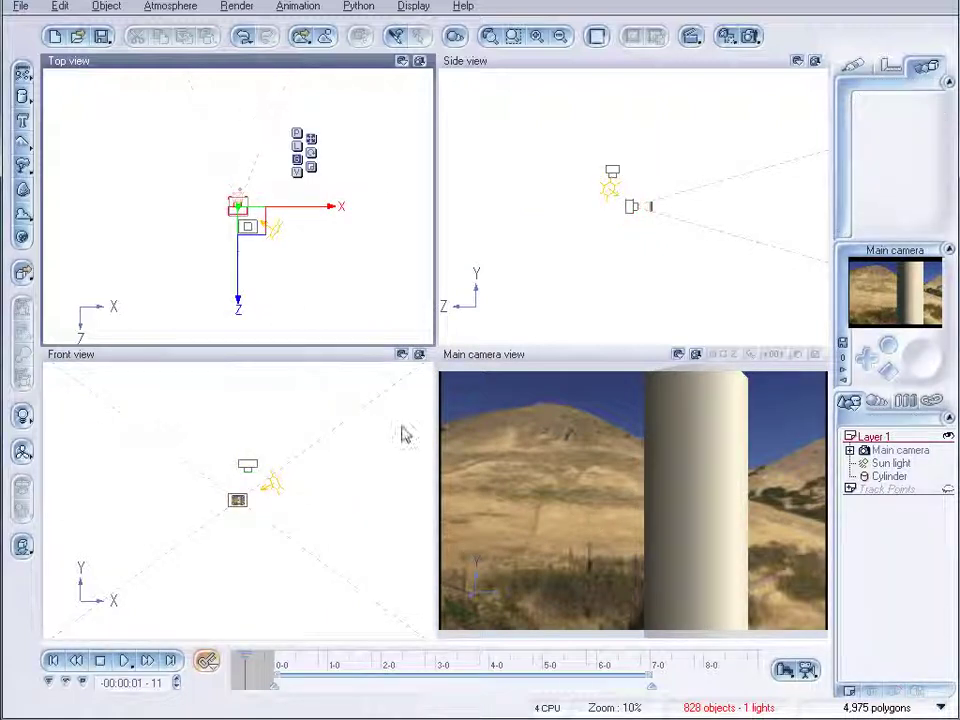
pyautogui.click(782, 590)
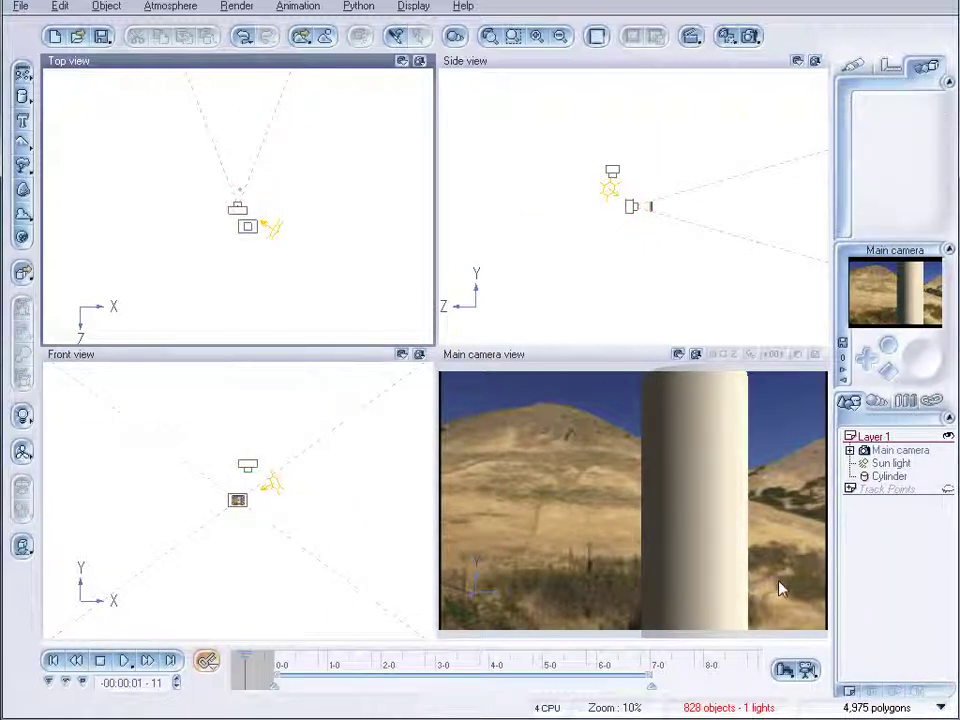
# Scrub the timeline to 00:00:01-06 to preview the tracked camera motion.
pyautogui.click(312, 665)
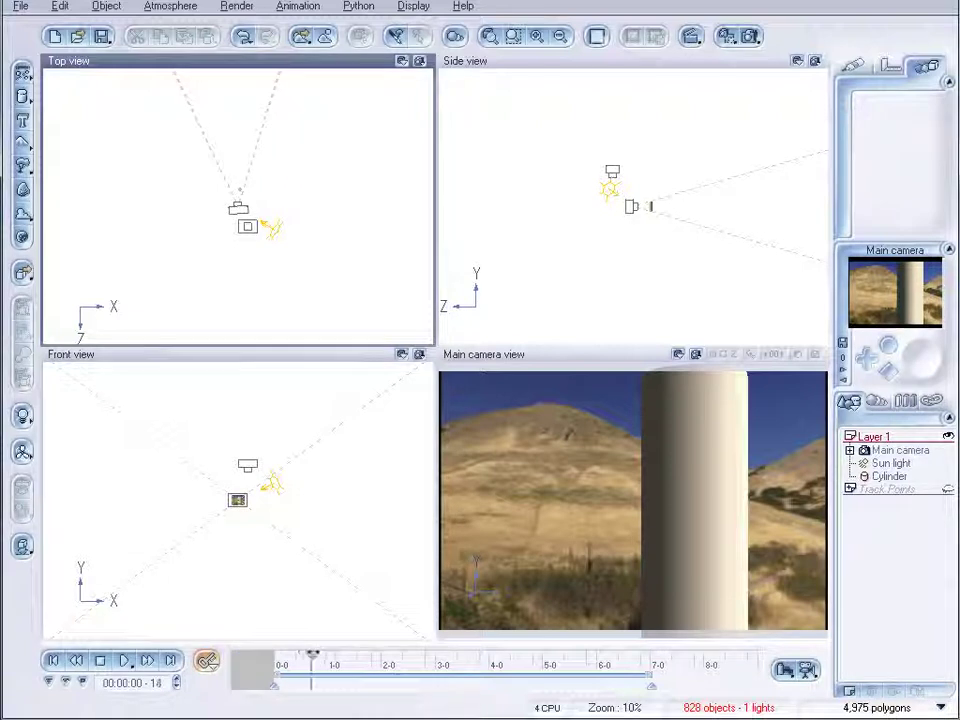
pyautogui.click(368, 665)
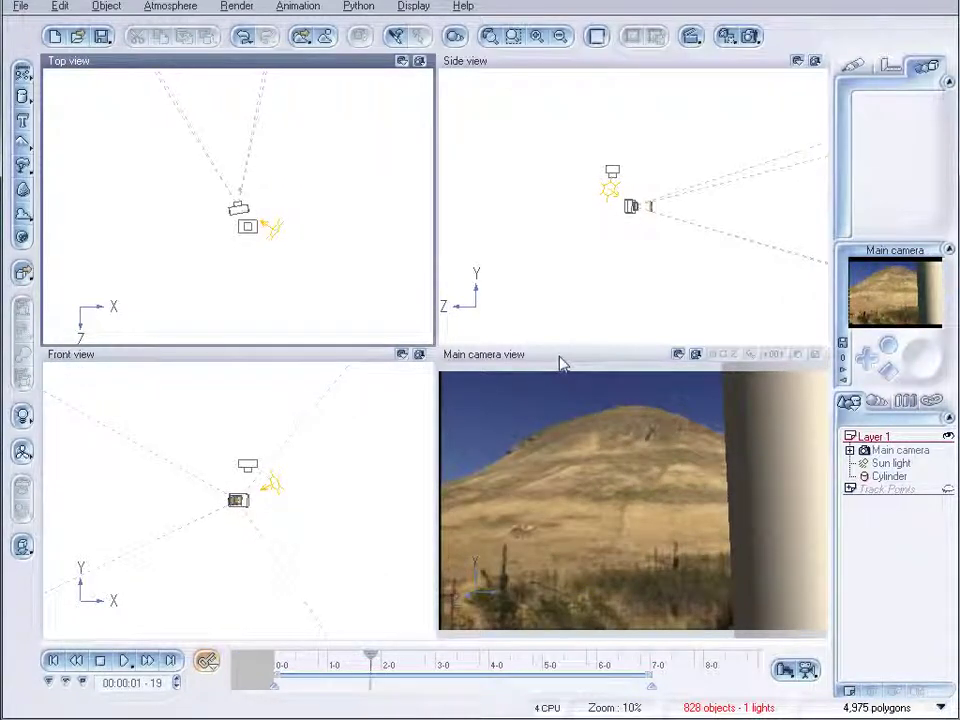
pyautogui.moveTo(368, 655); pyautogui.dragTo(340, 655)
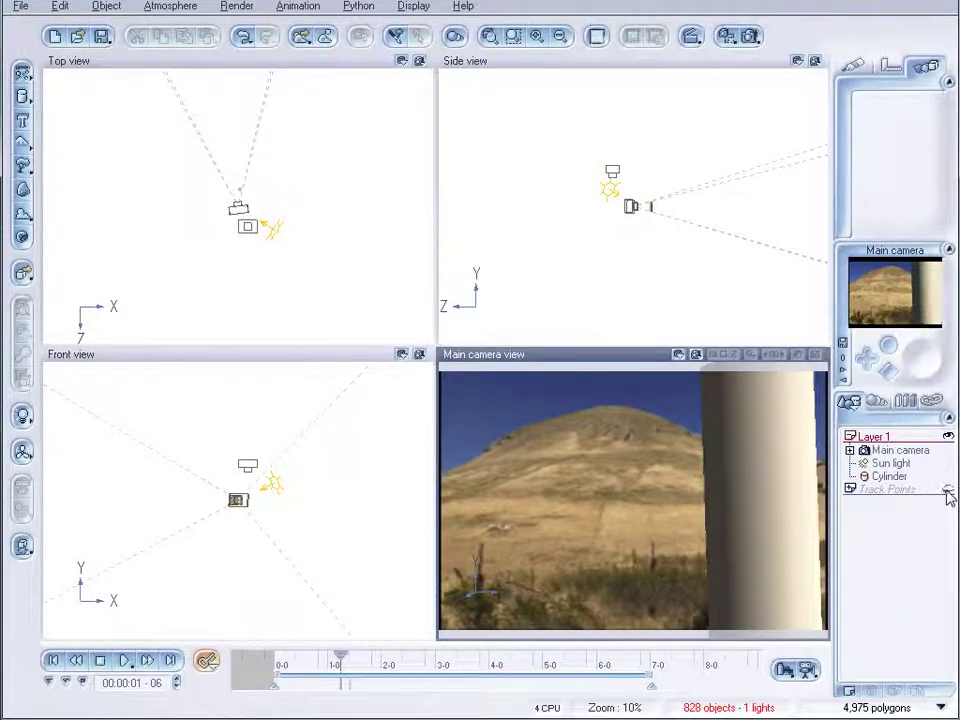
# Show the track points, then zoom and pan the Top and Side views around the point cloud.
pyautogui.click(948, 489)
pyautogui.moveTo(200, 115); pyautogui.dragTo(291, 223, button='right')
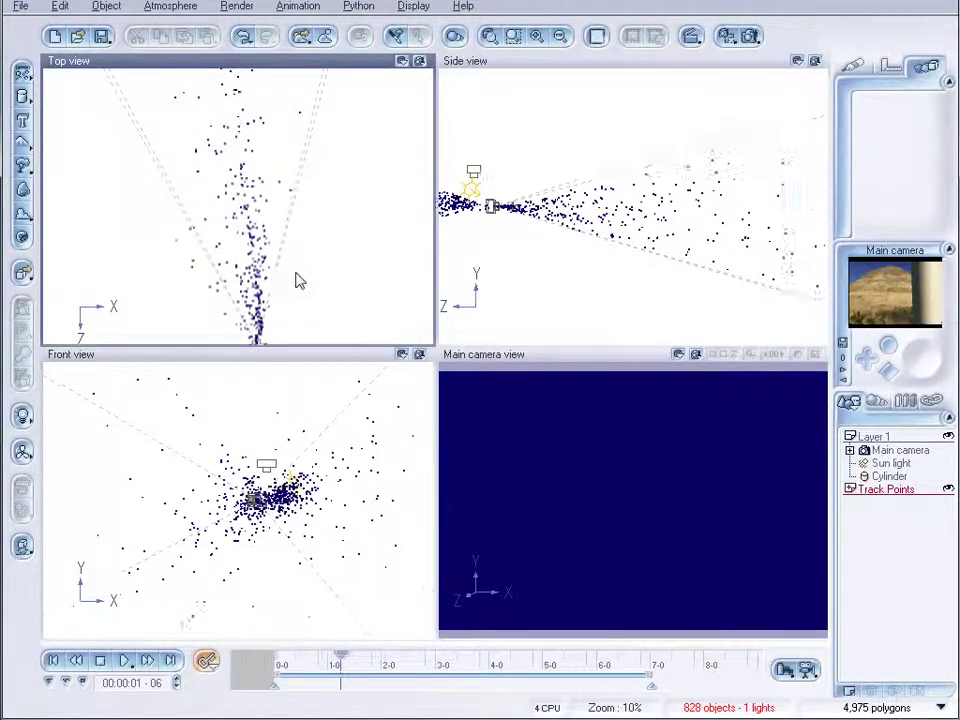
pyautogui.scroll(2, 296, 279)
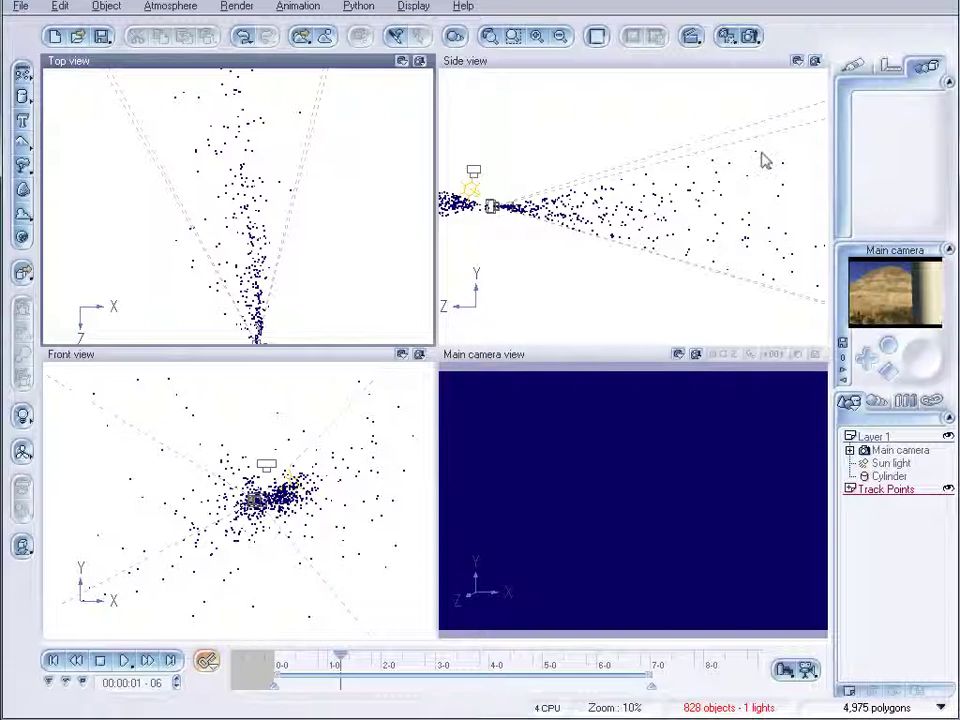
pyautogui.moveTo(546, 249); pyautogui.dragTo(660, 238, button='right')
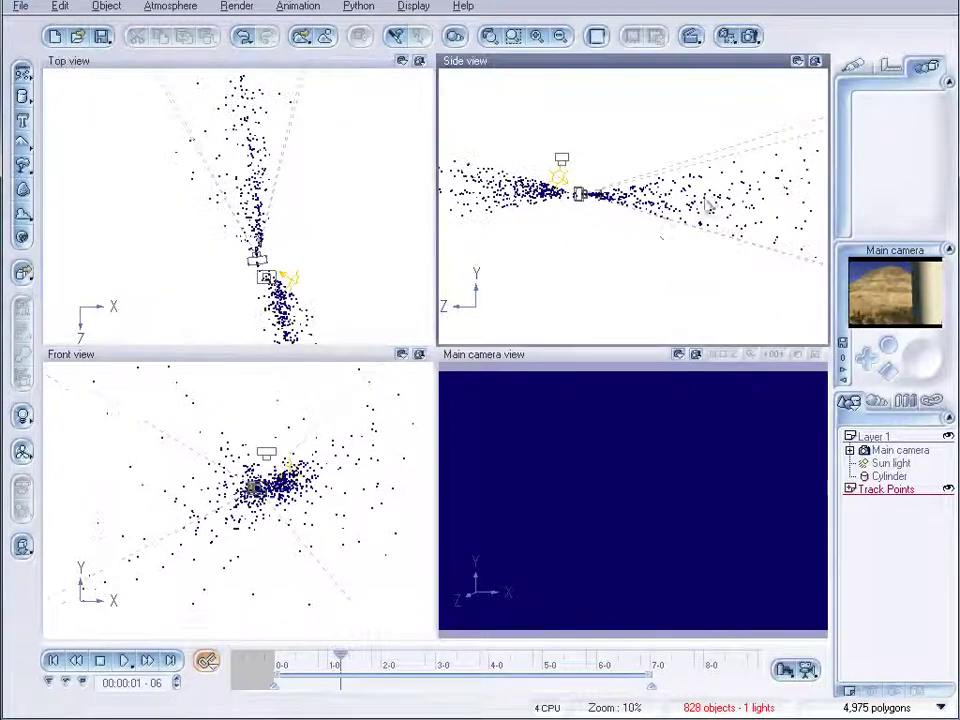
pyautogui.moveTo(707, 205); pyautogui.dragTo(810, 253, button='right')
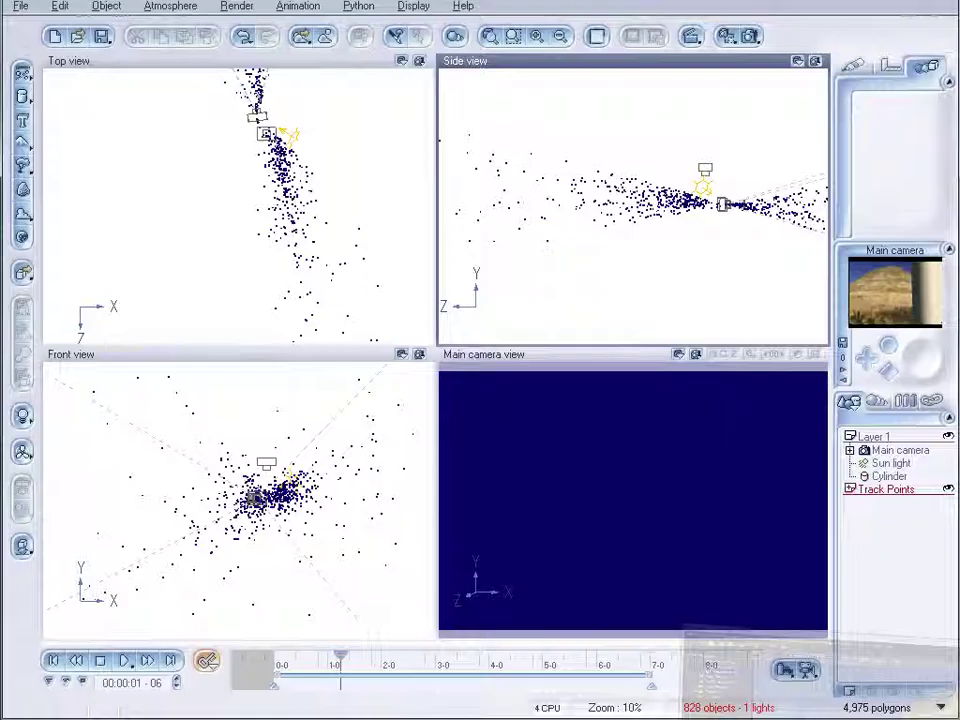
pyautogui.moveTo(746, 281); pyautogui.dragTo(609, 274)
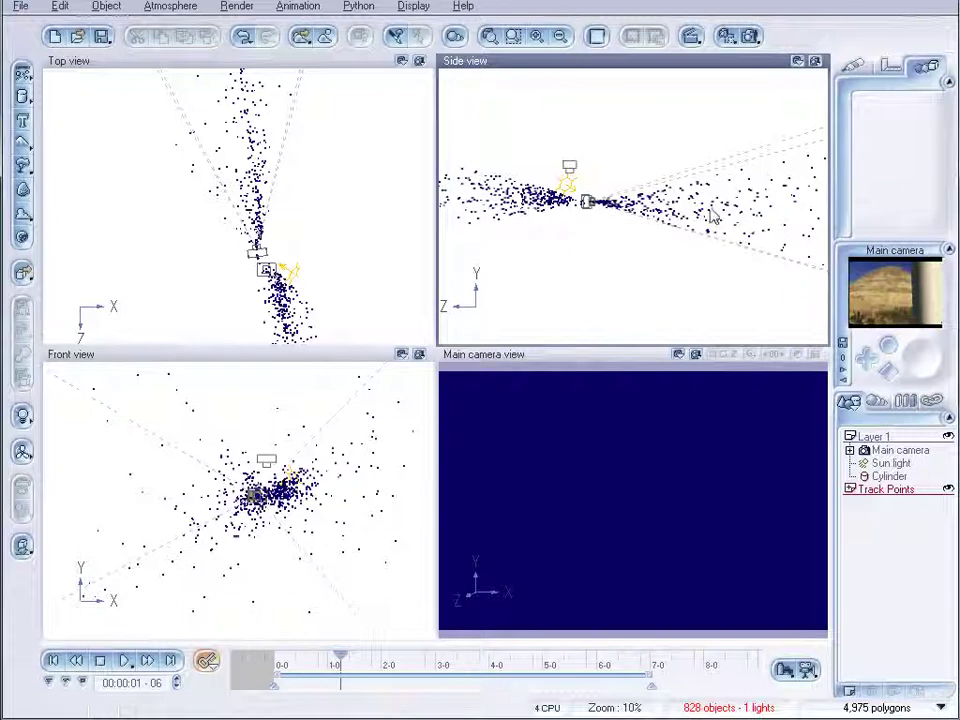
# Turn the Track Points layer's visibility back off so the dots vanish from the views.
pyautogui.moveTo(710, 214); pyautogui.dragTo(649, 214)
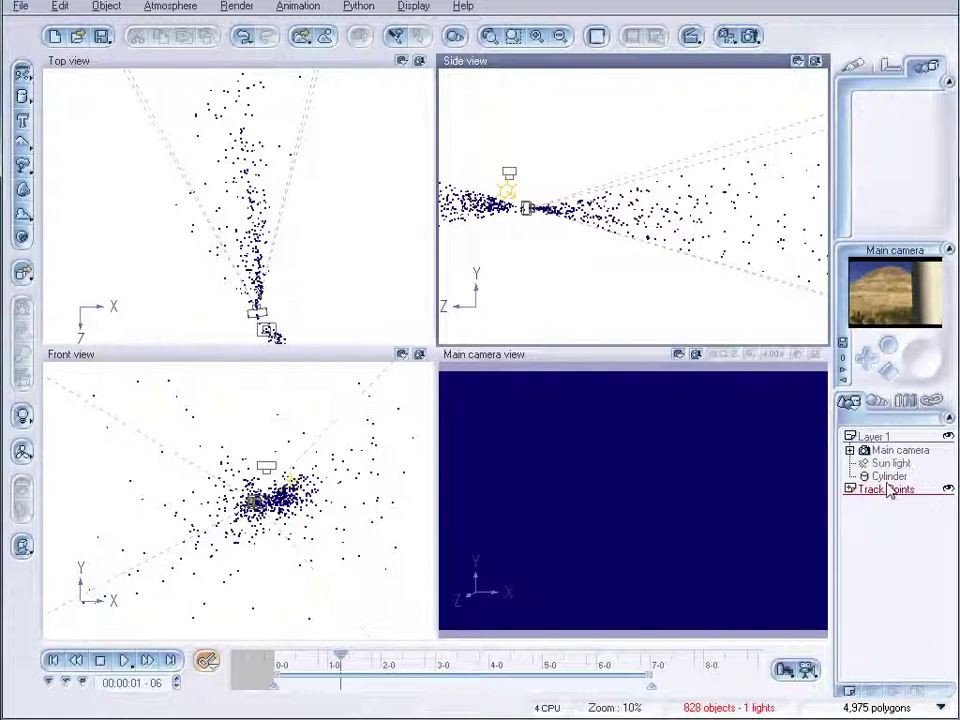
pyautogui.click(948, 489)
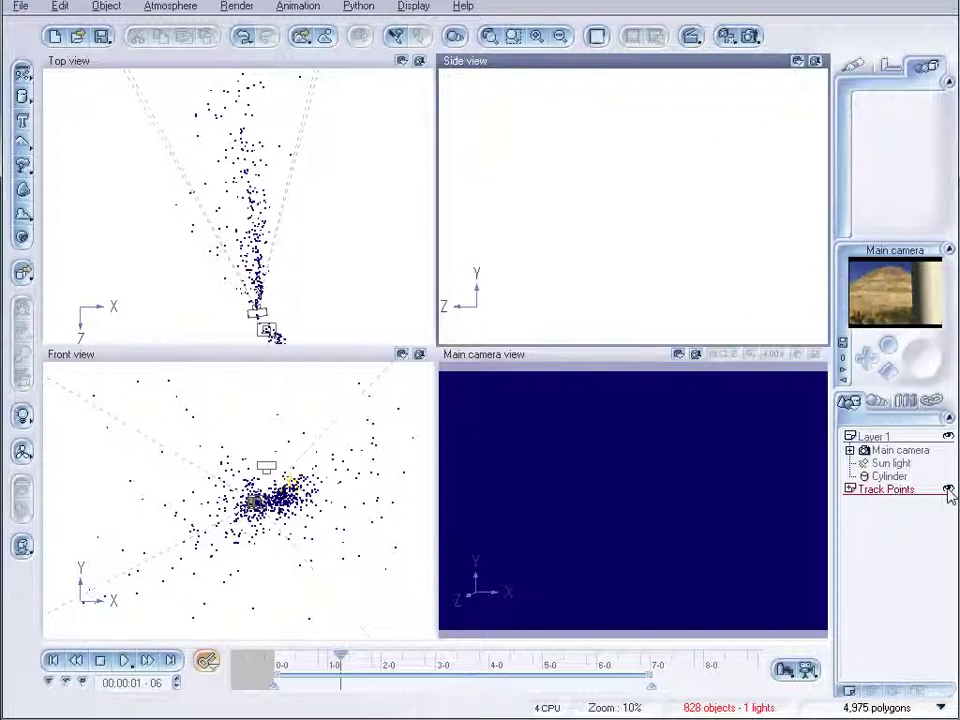
pyautogui.click(948, 490)
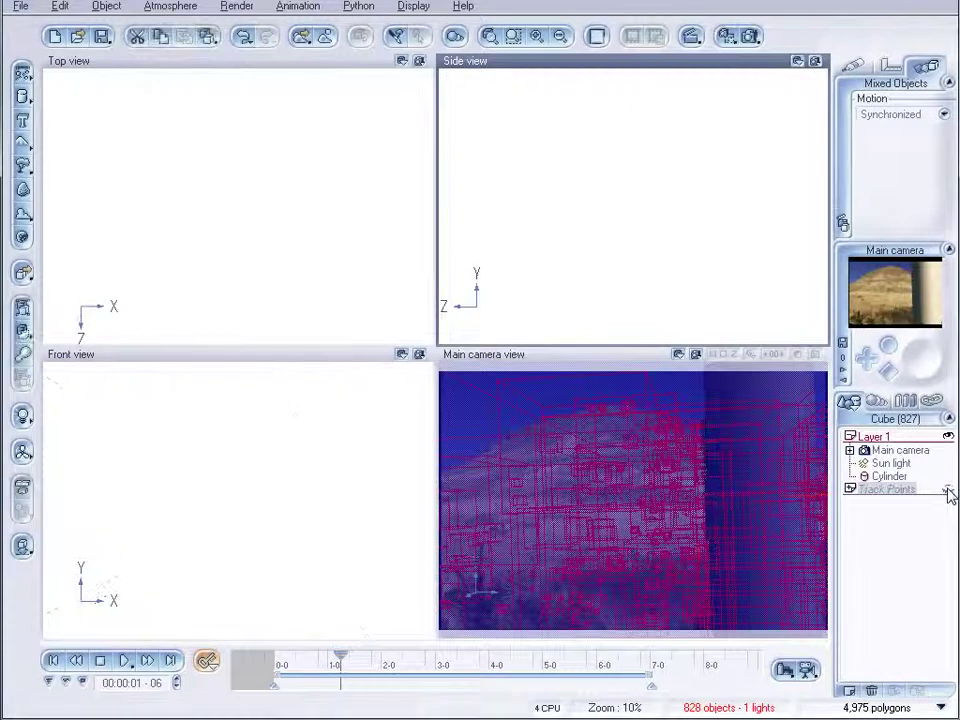
# Select the Main camera and review its Synchronize with camera setting, set to Camera 01.
pyautogui.click(851, 451)
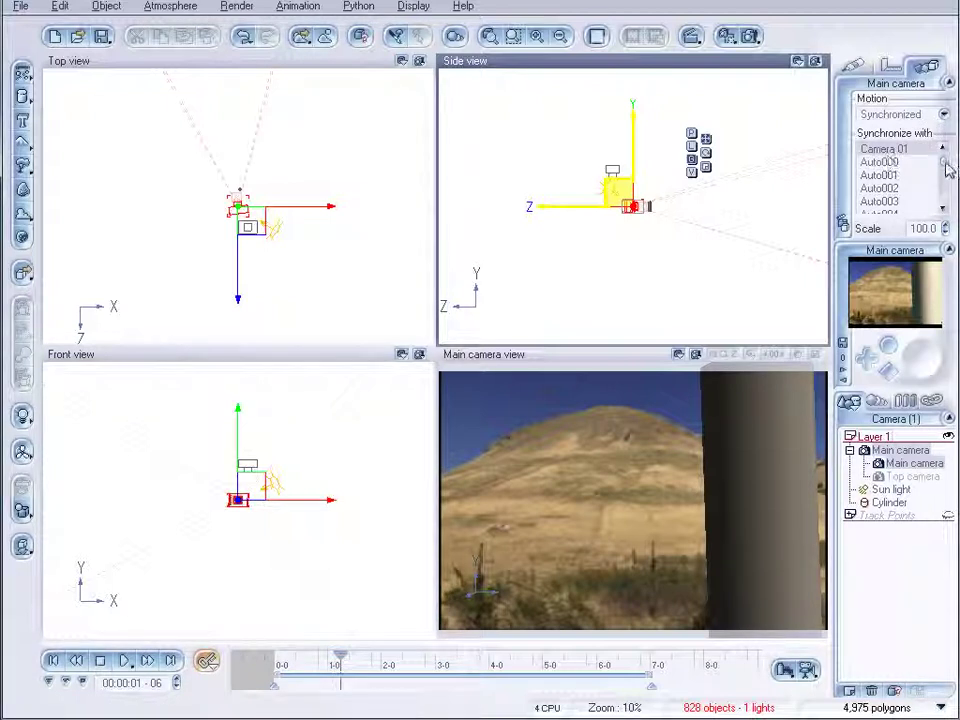
pyautogui.moveTo(947, 170)
pyautogui.mouseDown()
pyautogui.moveTo(946, 200)
pyautogui.moveTo(943, 160)
pyautogui.mouseUp()
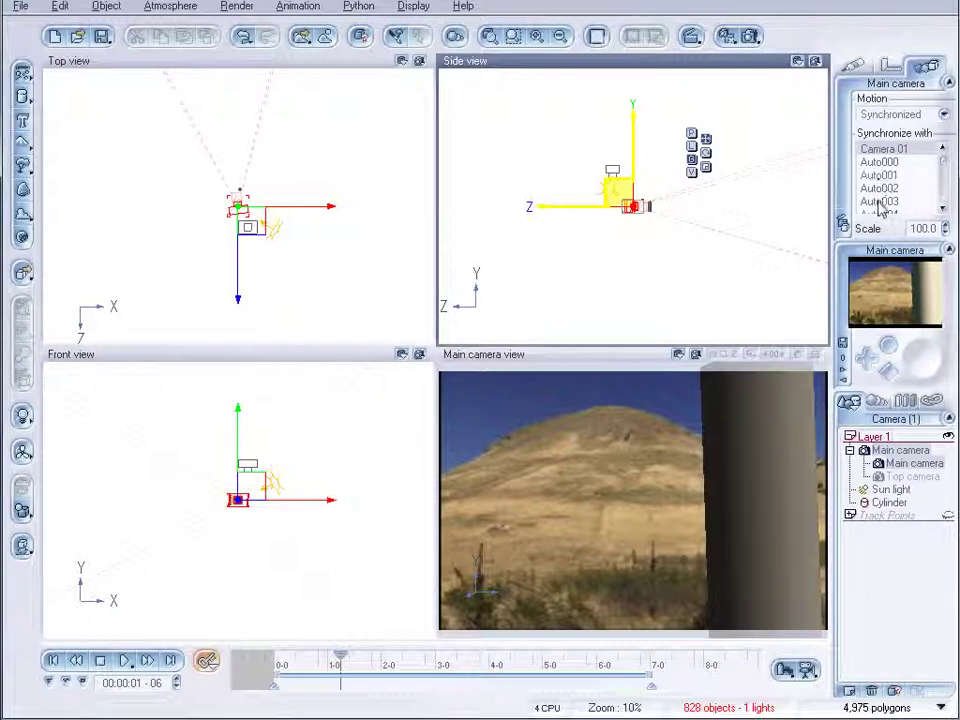
pyautogui.moveTo(944, 165)
pyautogui.mouseDown()
pyautogui.moveTo(945, 197)
pyautogui.moveTo(944, 167)
pyautogui.mouseUp()
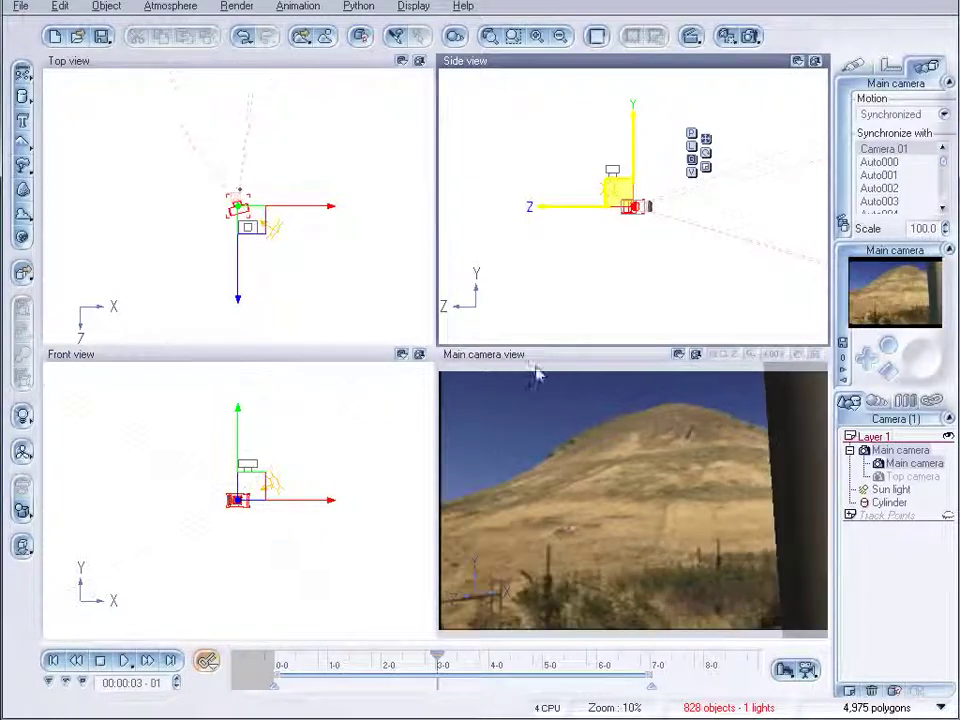
# Rewind the animation to 00:00:00-15 and delete the Cylinder from the scene.
pyautogui.click(546, 363)
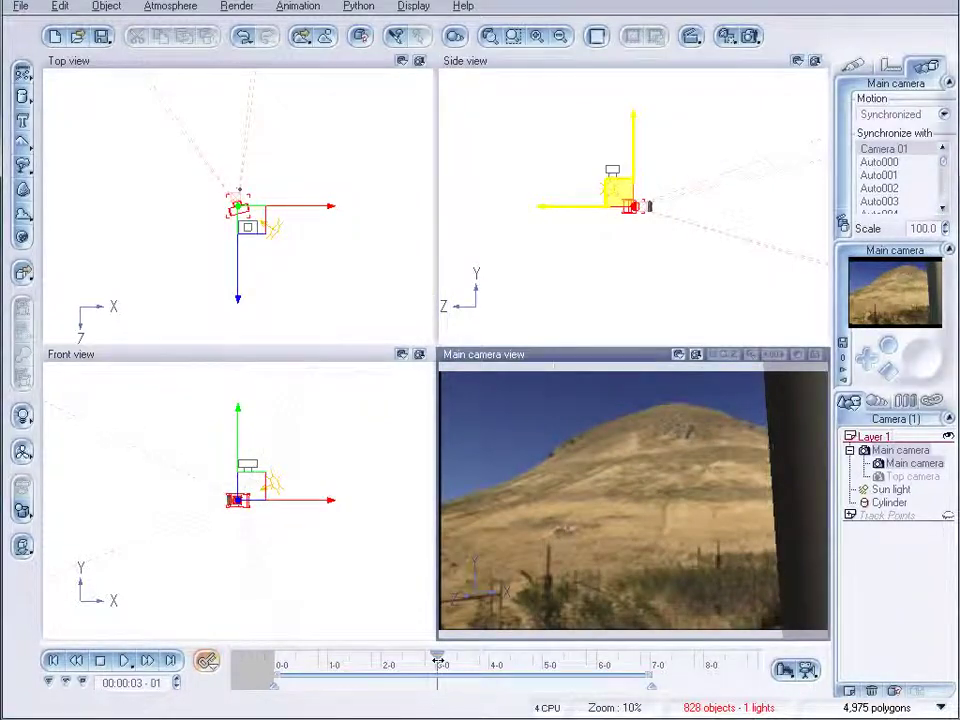
pyautogui.moveTo(379, 660); pyautogui.dragTo(306, 656)
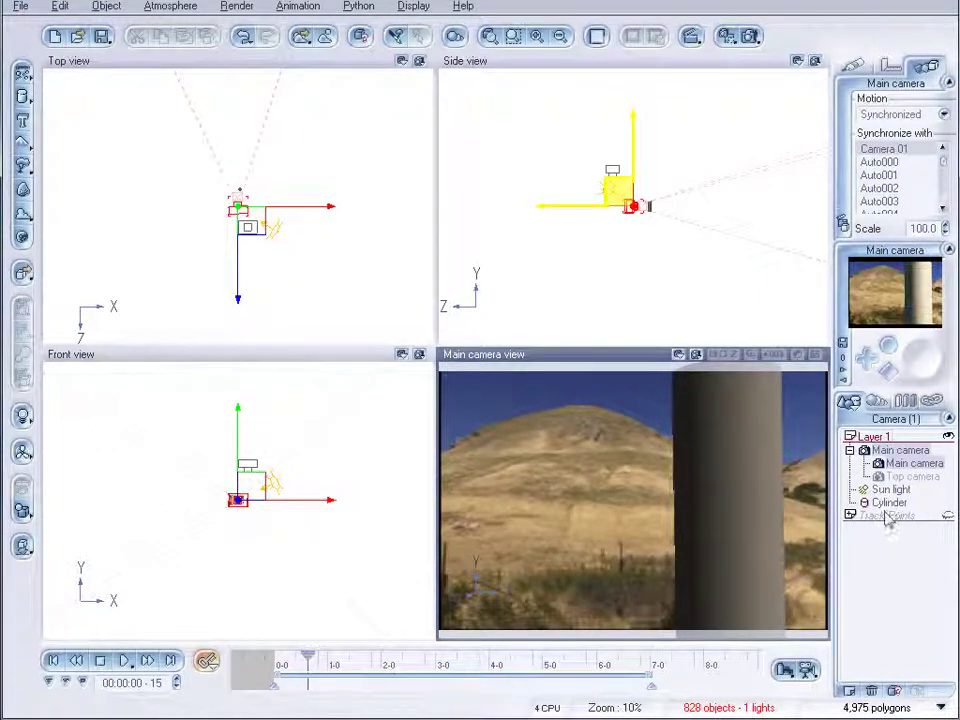
pyautogui.click(893, 505)
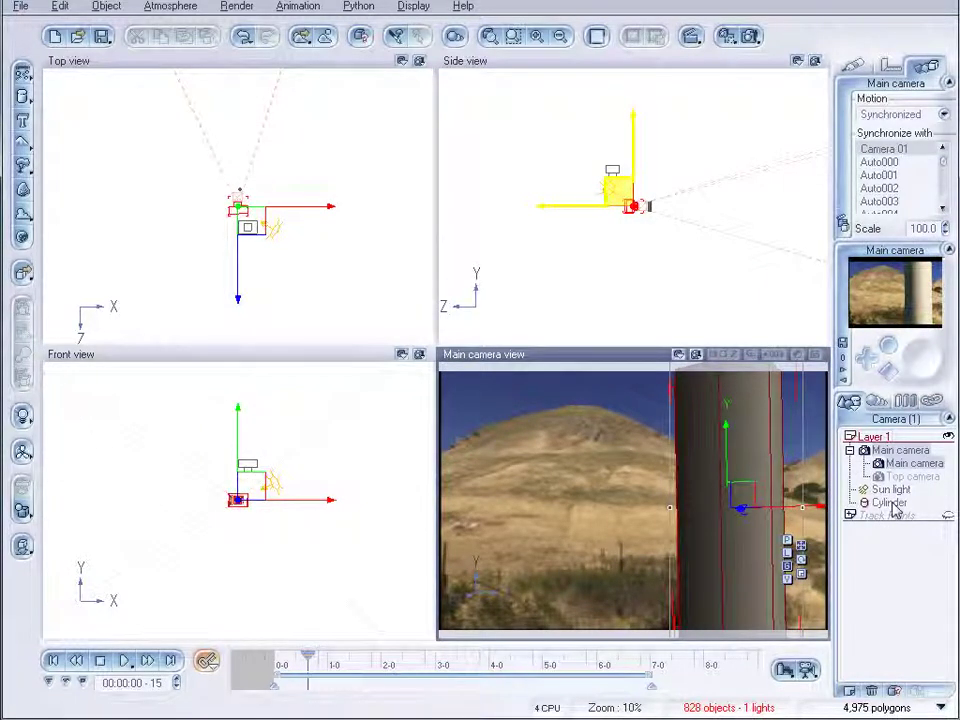
pyautogui.click(890, 504)
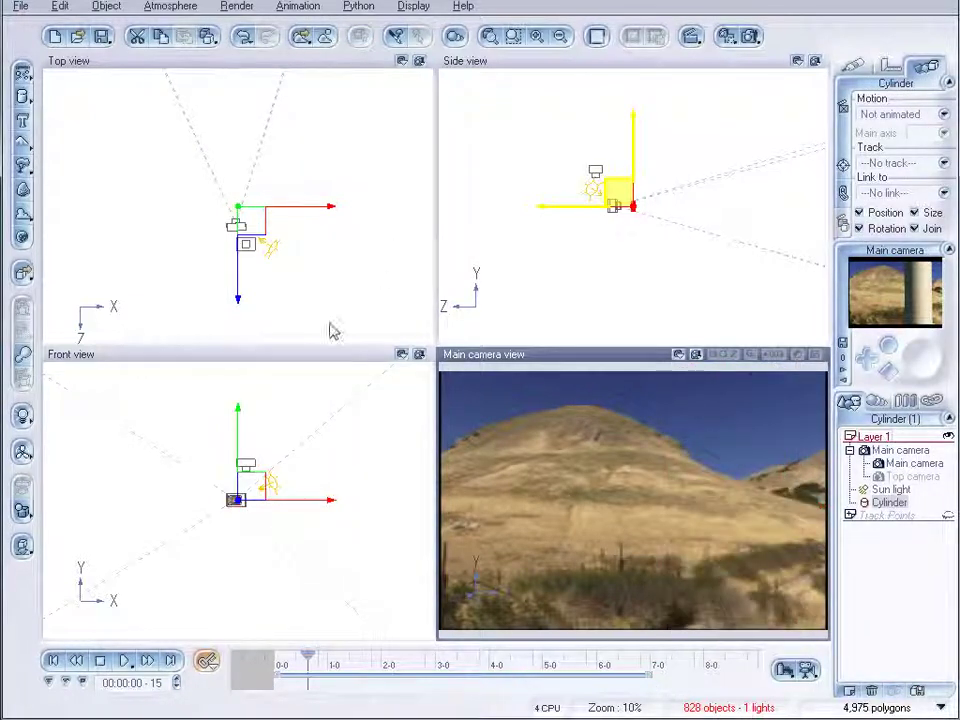
pyautogui.press('Delete')
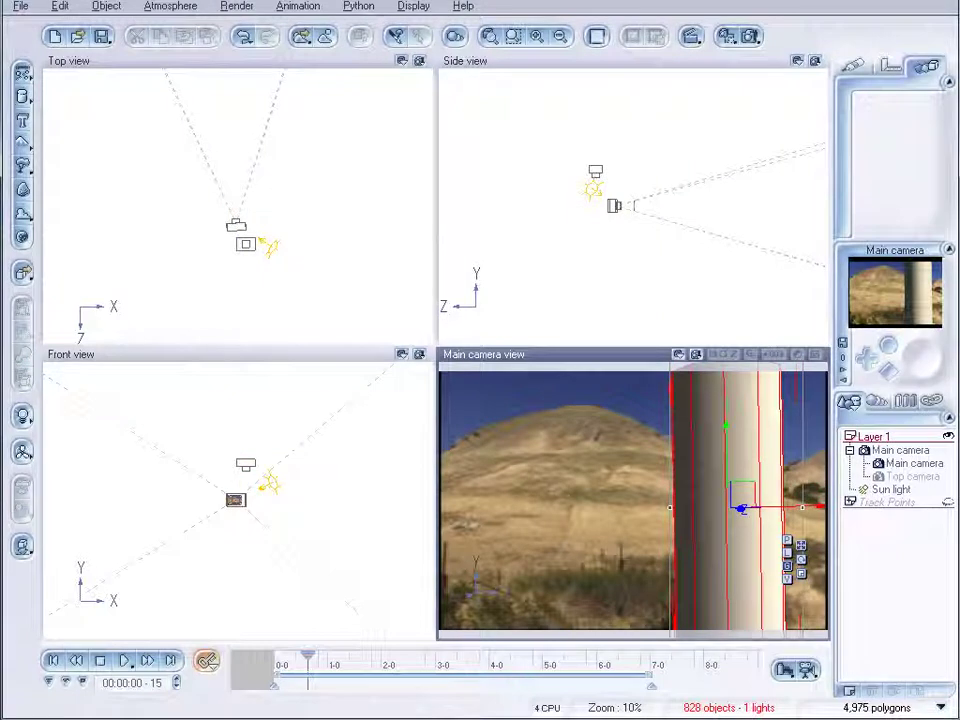
# Load Object and pick TallBuilding from the Building Construction Kit's Complete Buildings.
pyautogui.click(20, 6)
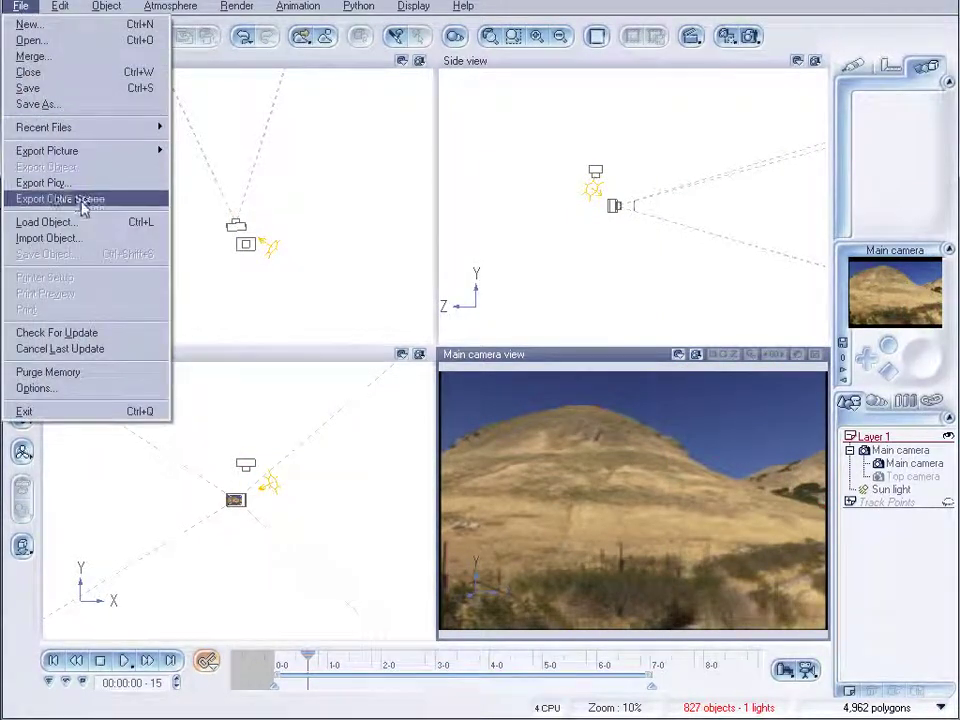
pyautogui.click(83, 241)
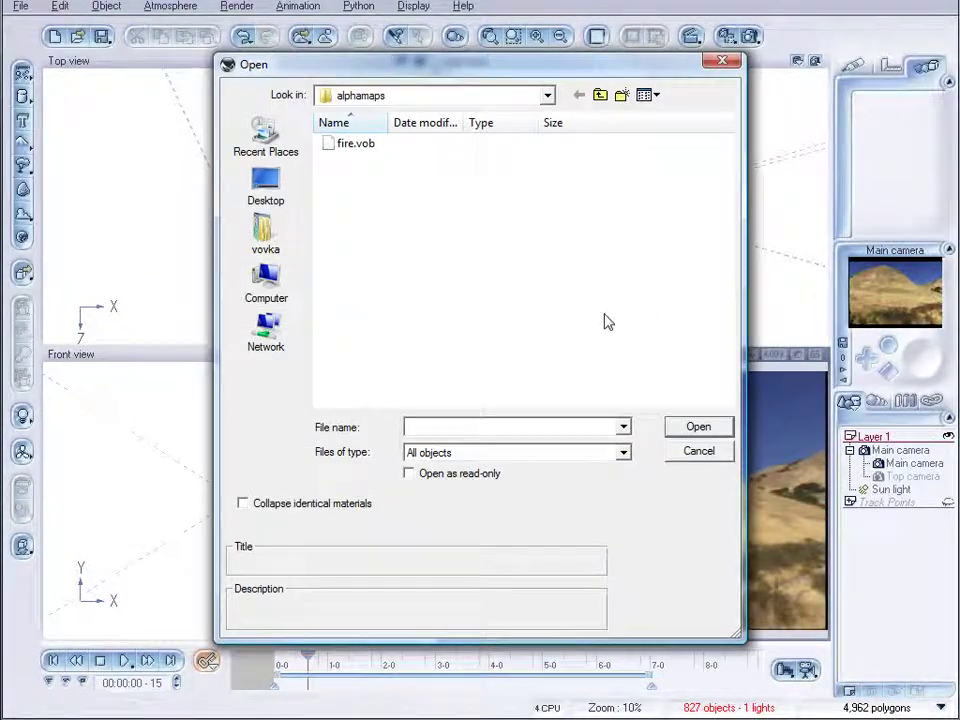
pyautogui.click(700, 452)
pyautogui.click(20, 6)
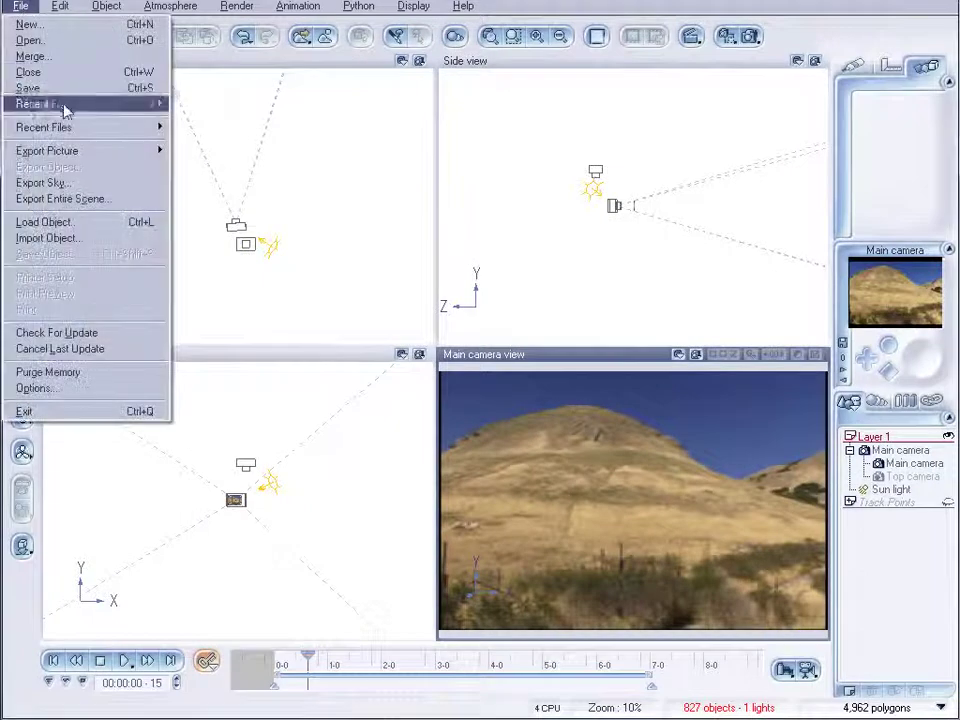
pyautogui.click(79, 220)
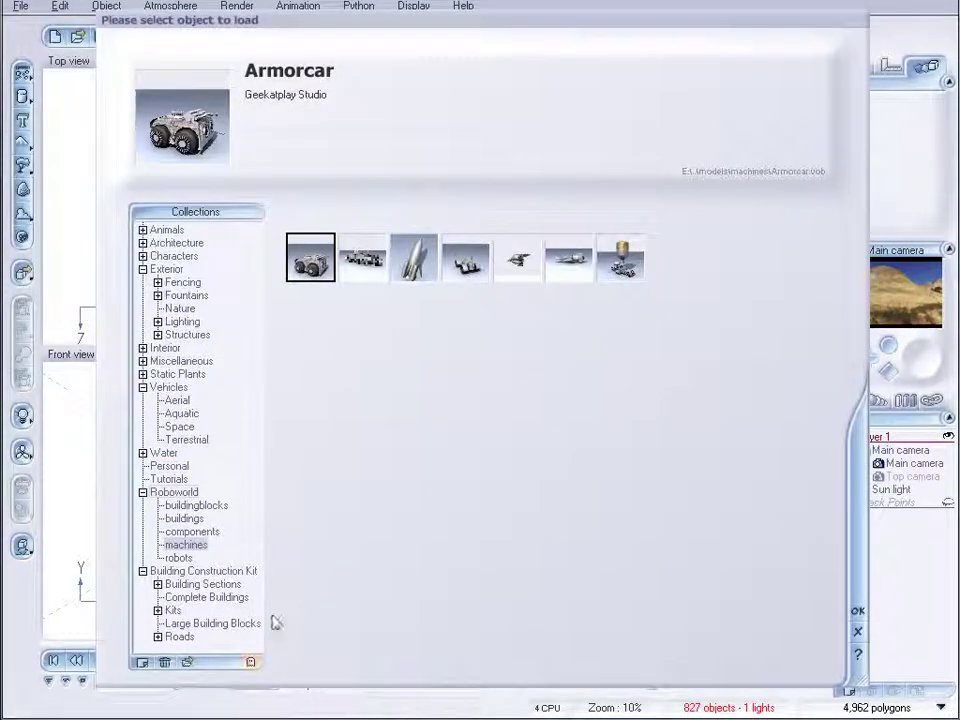
pyautogui.click(207, 598)
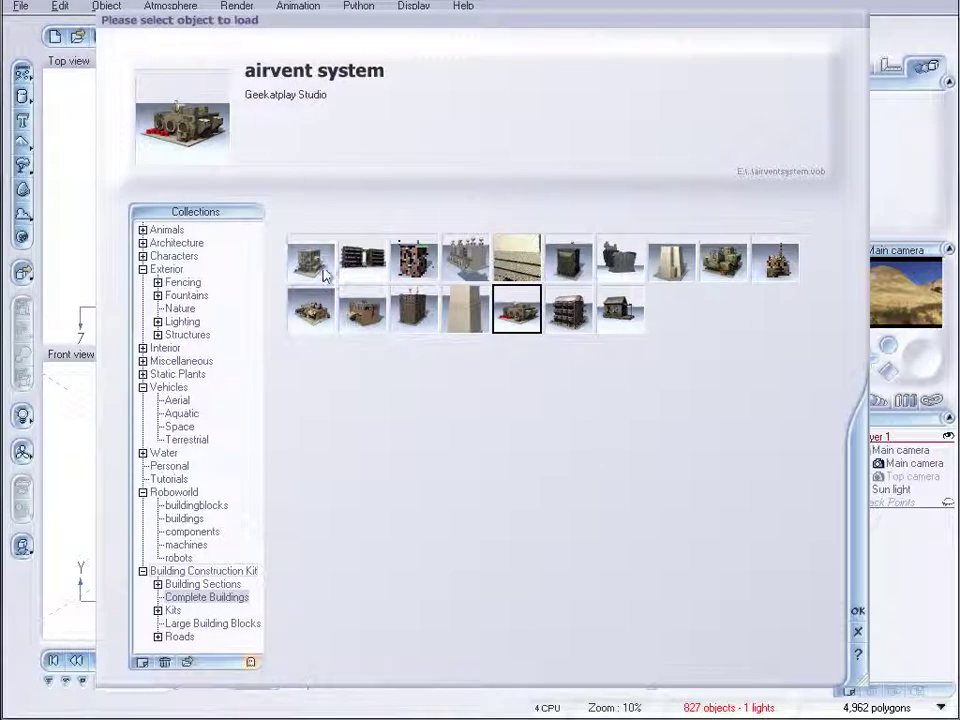
pyautogui.click(413, 308)
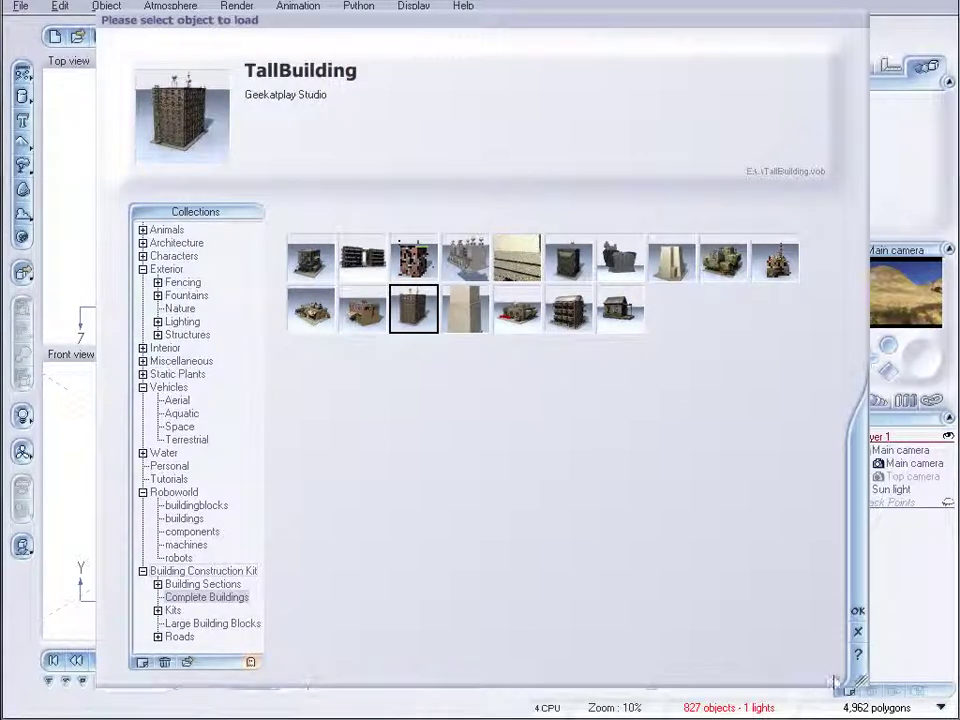
# Load the TallBuilding and push it farther back along Z, framing the views on it.
pyautogui.click(857, 610)
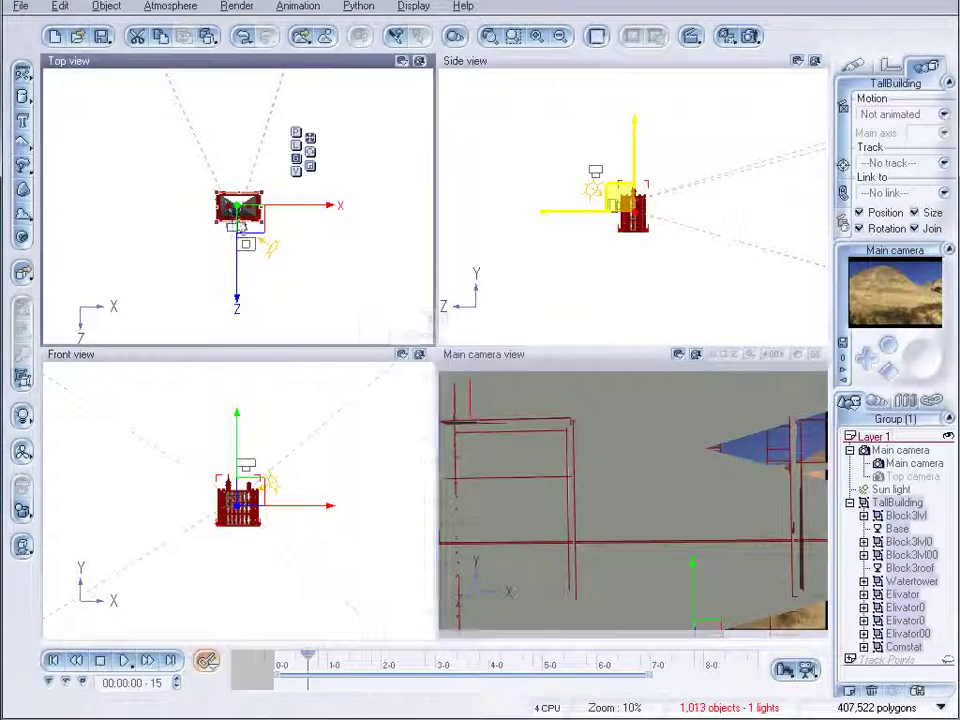
pyautogui.rightClick(360, 313)
pyautogui.click(250, 218)
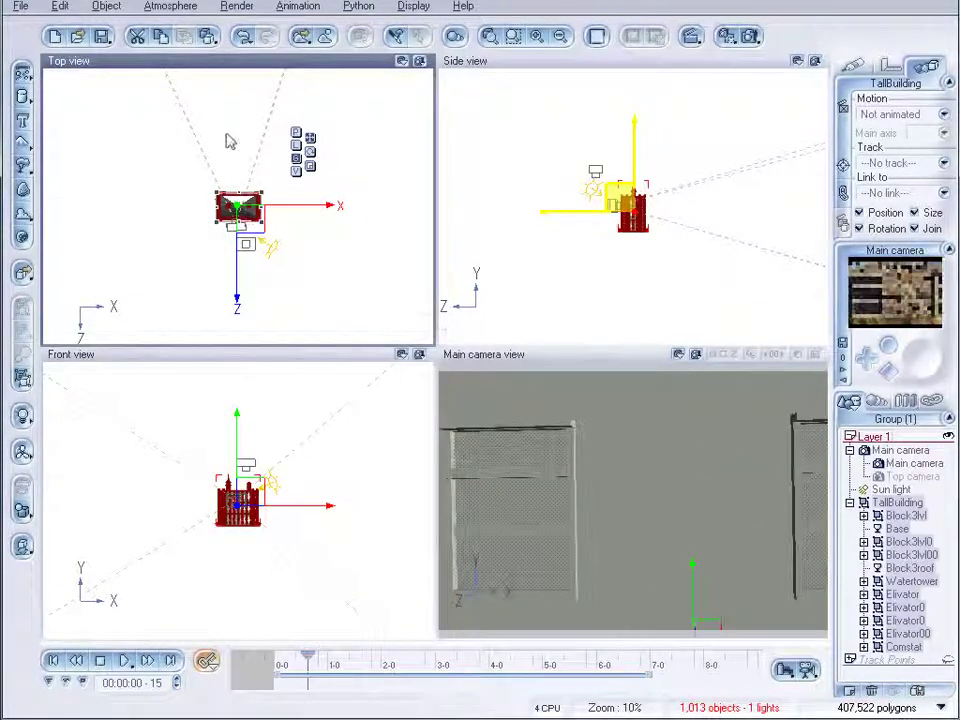
pyautogui.moveTo(247, 213); pyautogui.dragTo(183, 135)
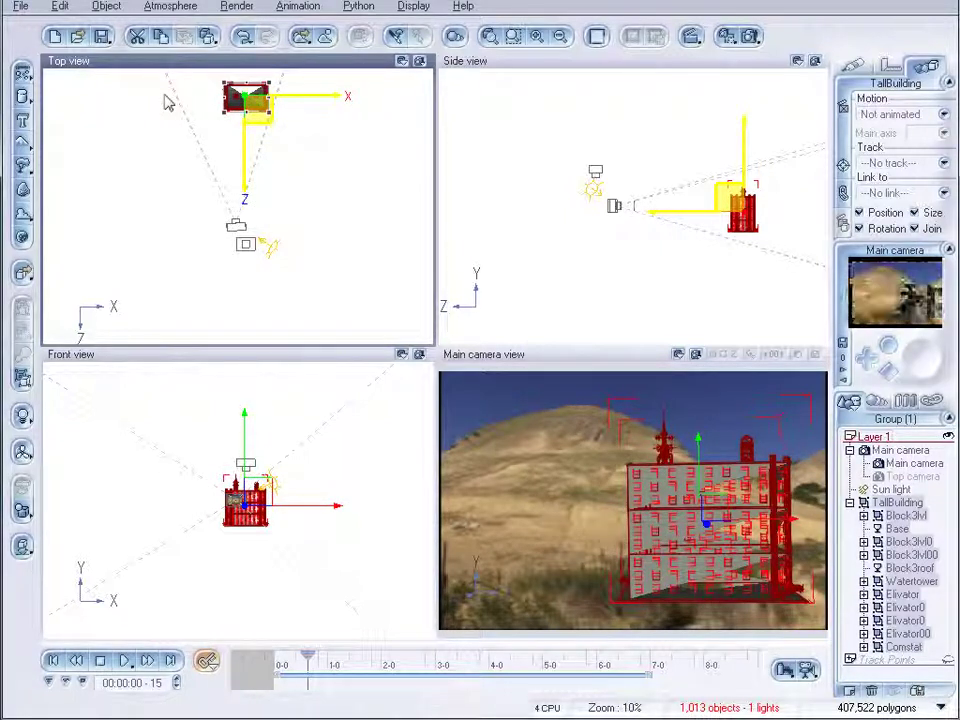
pyautogui.rightClick(168, 103)
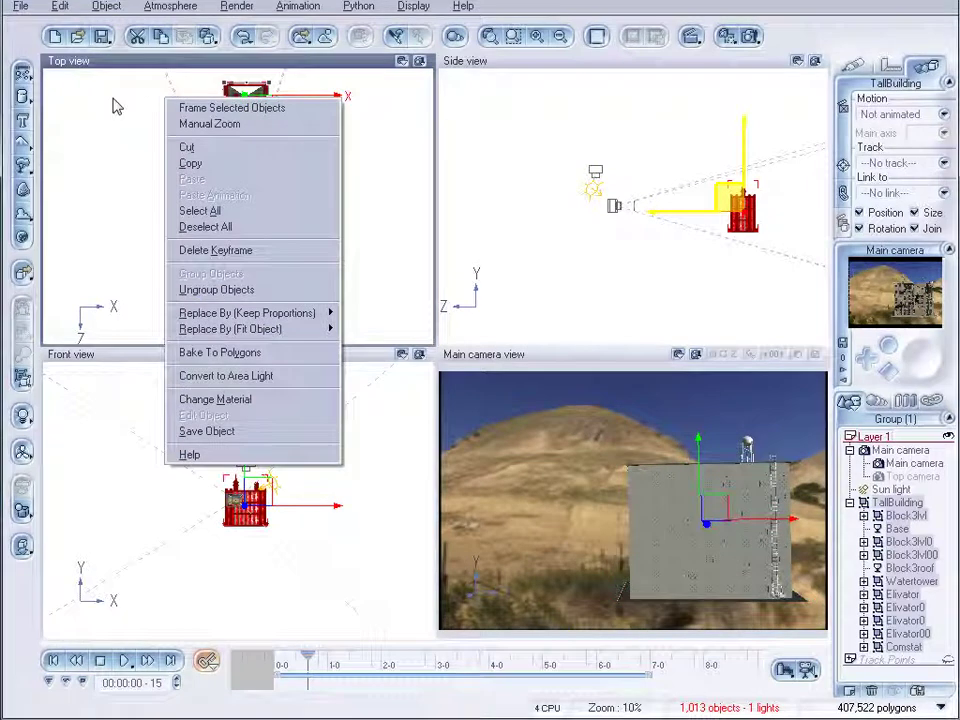
pyautogui.click(232, 107)
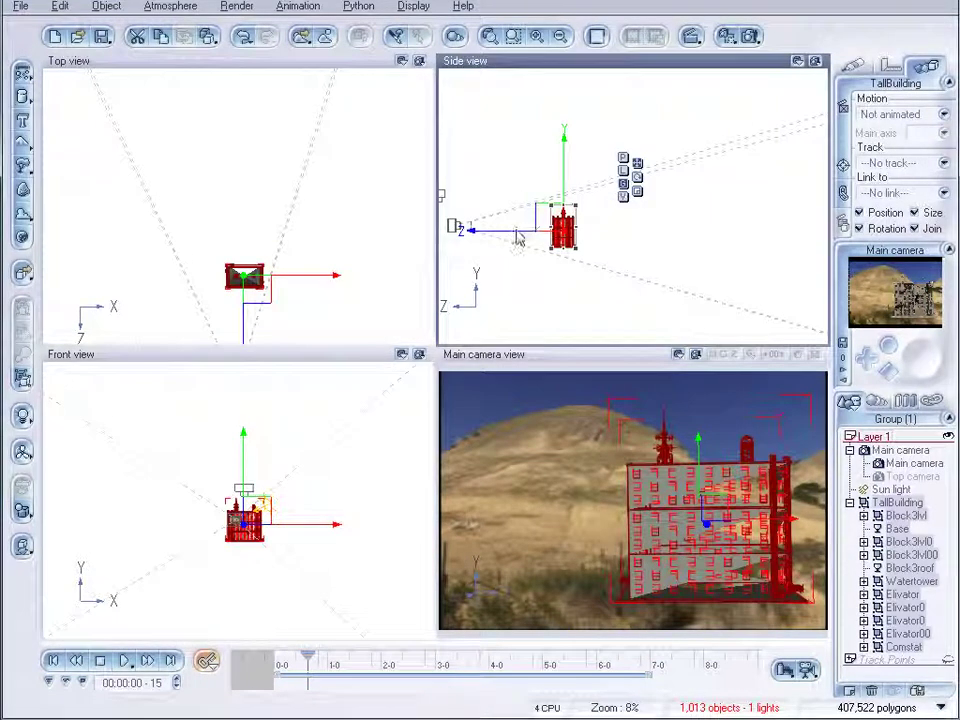
pyautogui.moveTo(515, 236); pyautogui.dragTo(645, 236)
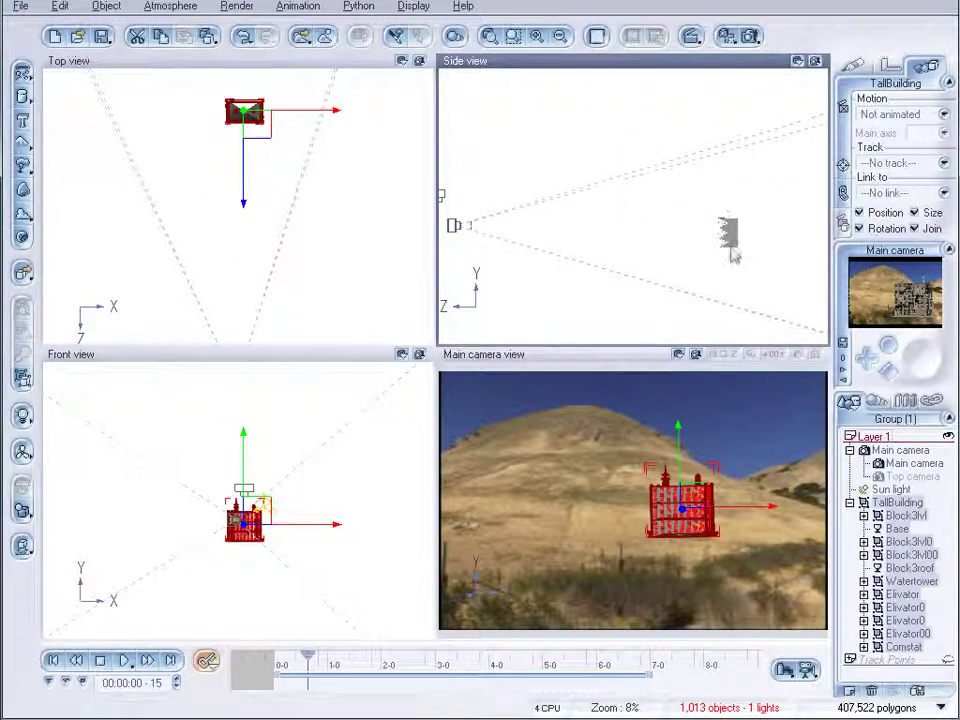
# Scale the TallBuilding up and lower it so it sits on the hillside.
pyautogui.click(850, 503)
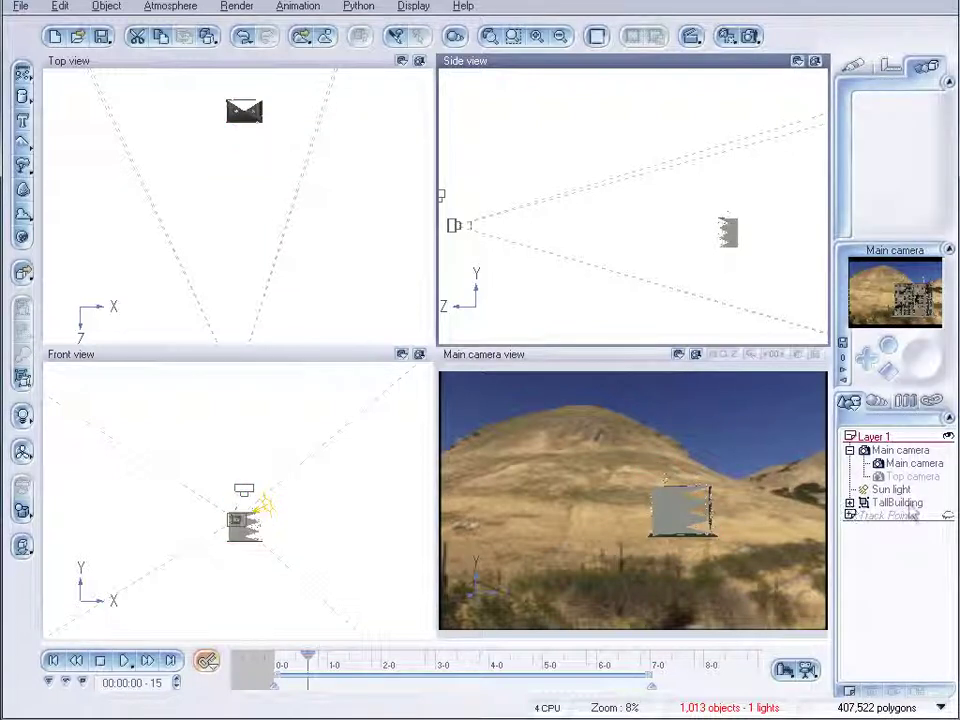
pyautogui.click(899, 504)
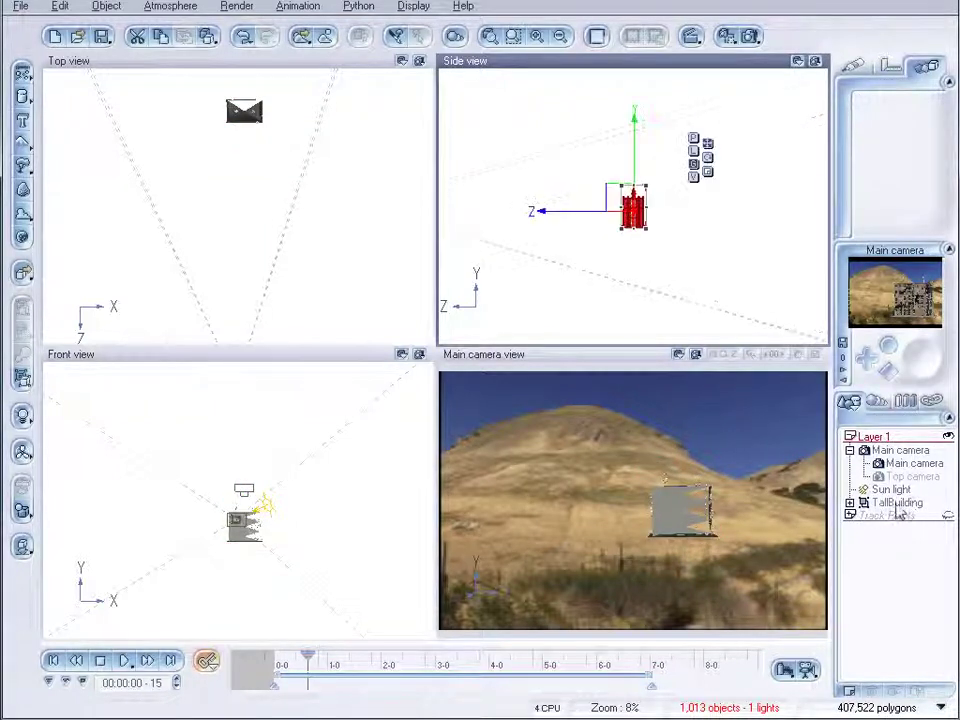
pyautogui.click(646, 194)
pyautogui.moveTo(646, 187); pyautogui.dragTo(700, 162)
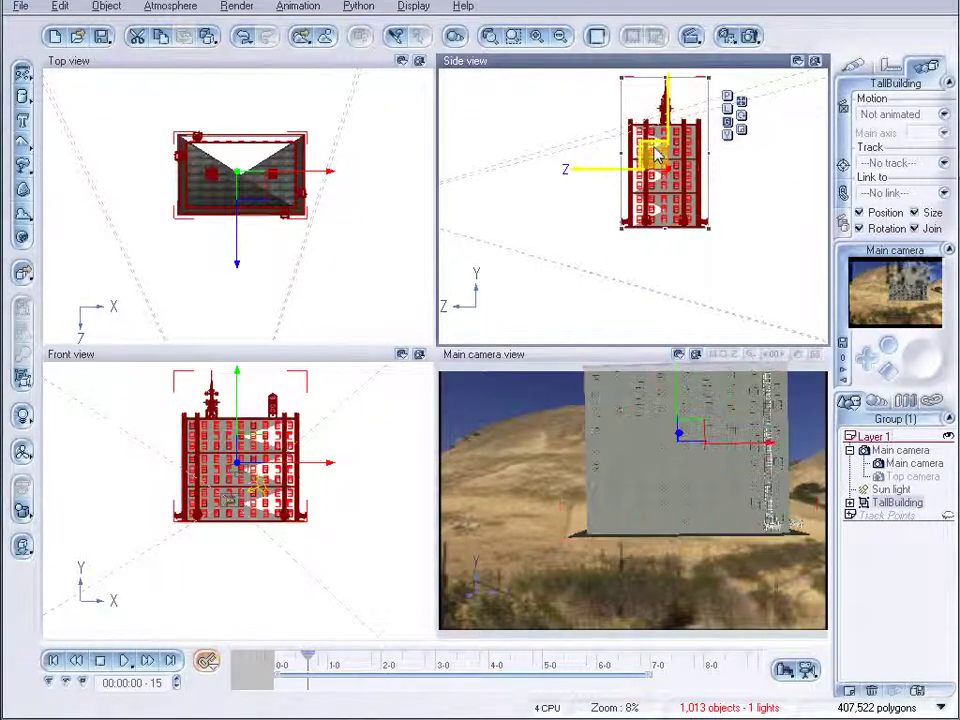
pyautogui.moveTo(654, 156); pyautogui.dragTo(657, 234)
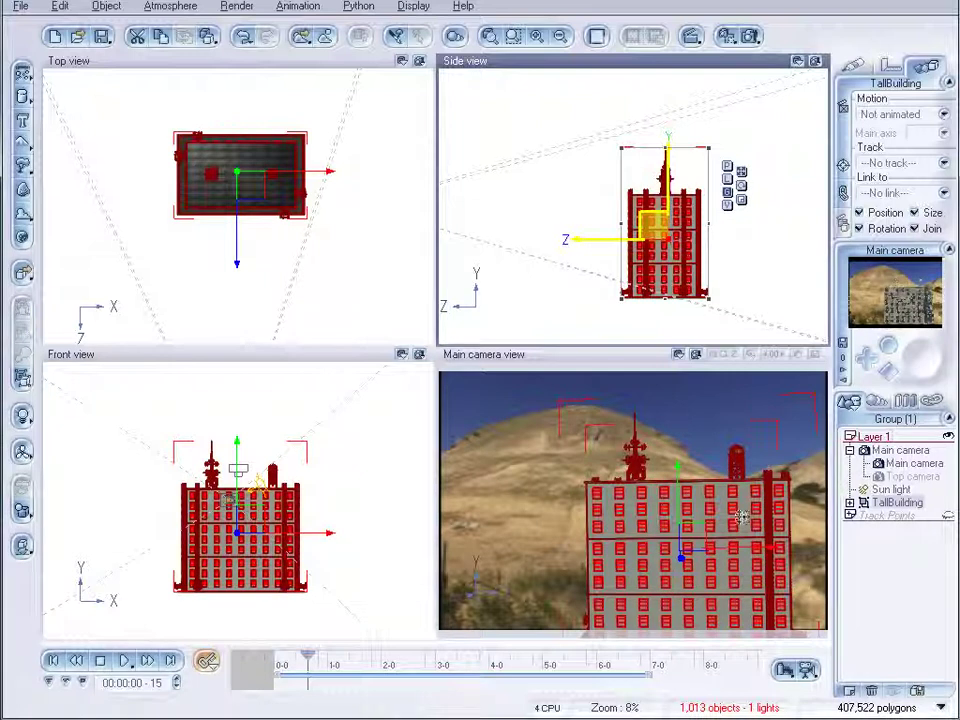
pyautogui.click(612, 368)
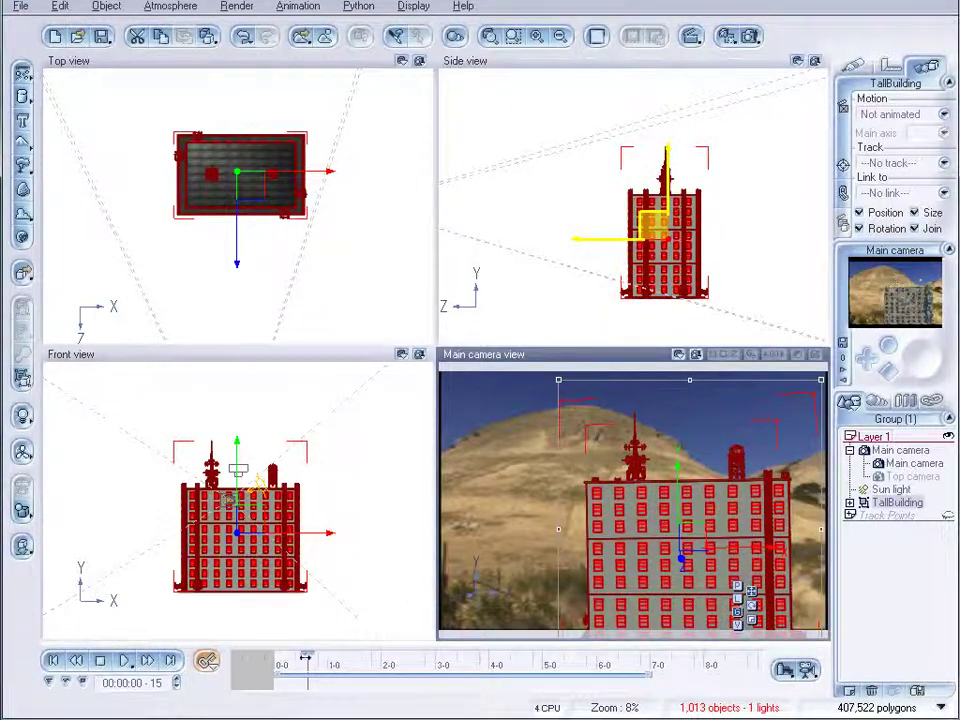
# Scrub the animation to 00:00:02-01, checking the TallBuilding stays fixed on the moving hillside.
pyautogui.moveTo(308, 658); pyautogui.dragTo(410, 650)
pyautogui.moveTo(322, 327); pyautogui.dragTo(324, 242, button='right')
pyautogui.scroll(3, 323, 243)
pyautogui.scroll(-5, 323, 243)
pyautogui.moveTo(253, 268); pyautogui.dragTo(207, 180, button='right')
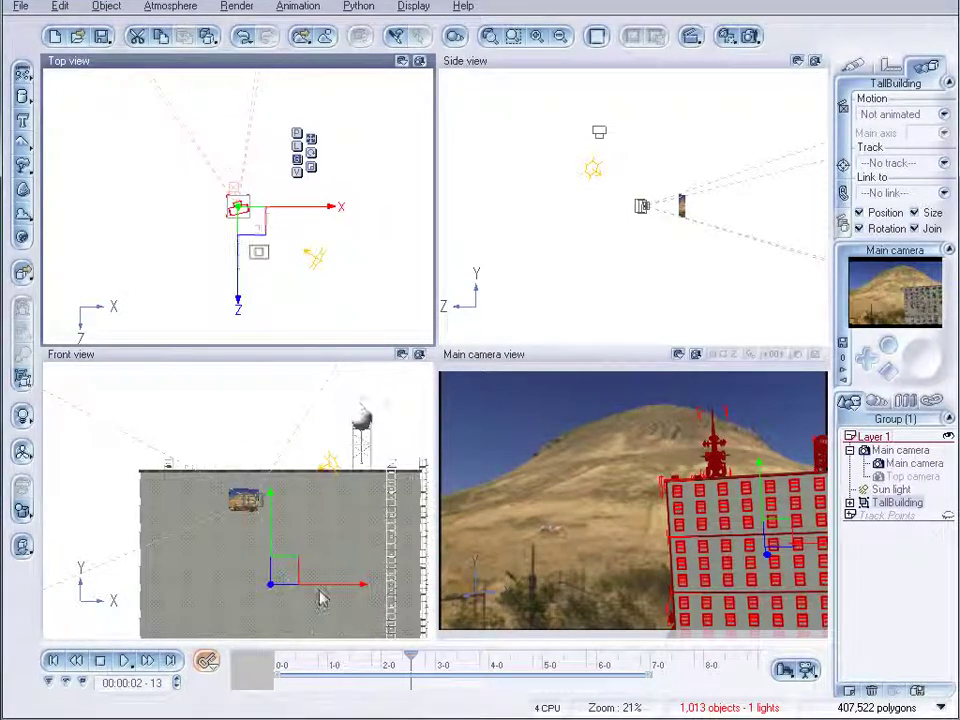
pyautogui.moveTo(413, 665); pyautogui.dragTo(331, 660)
pyautogui.scroll(5, 200, 220)
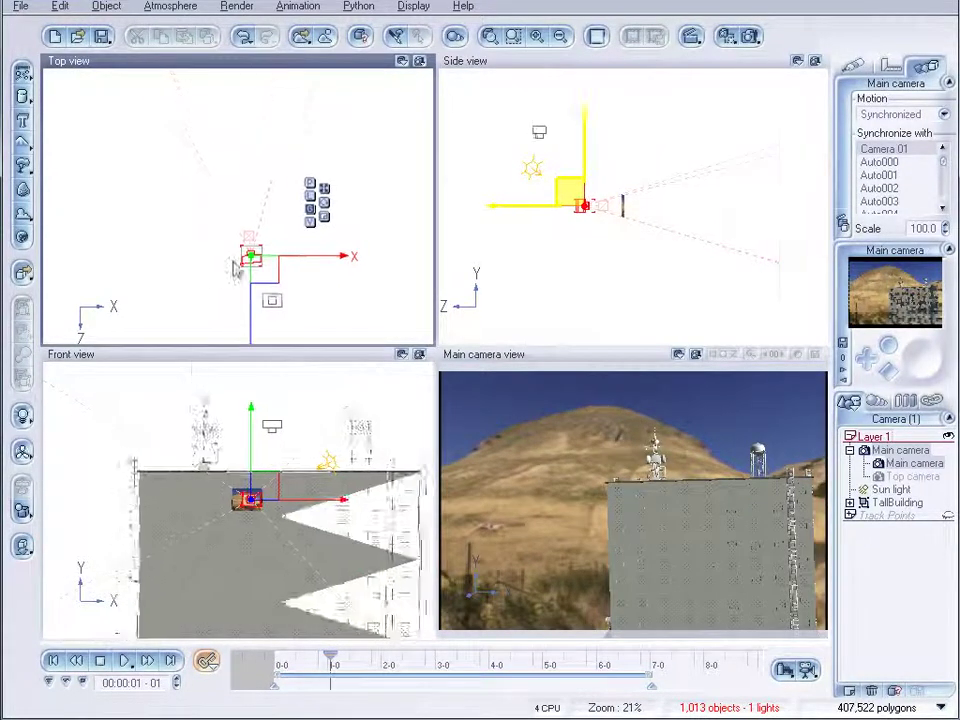
pyautogui.moveTo(190, 163); pyautogui.dragTo(135, 40, button='right')
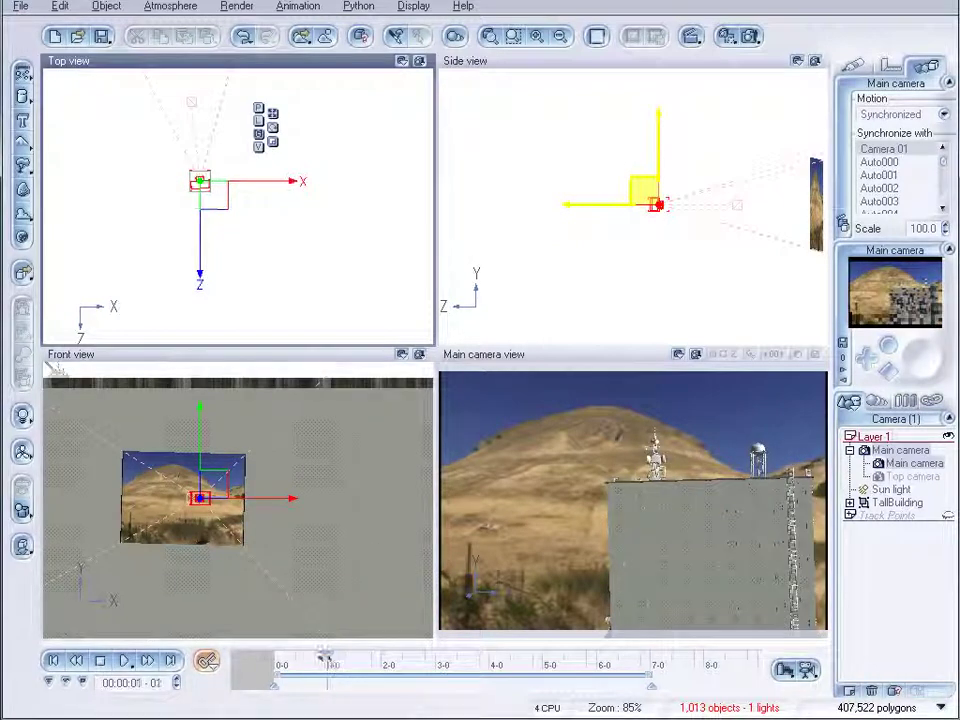
pyautogui.moveTo(331, 660); pyautogui.dragTo(385, 664)
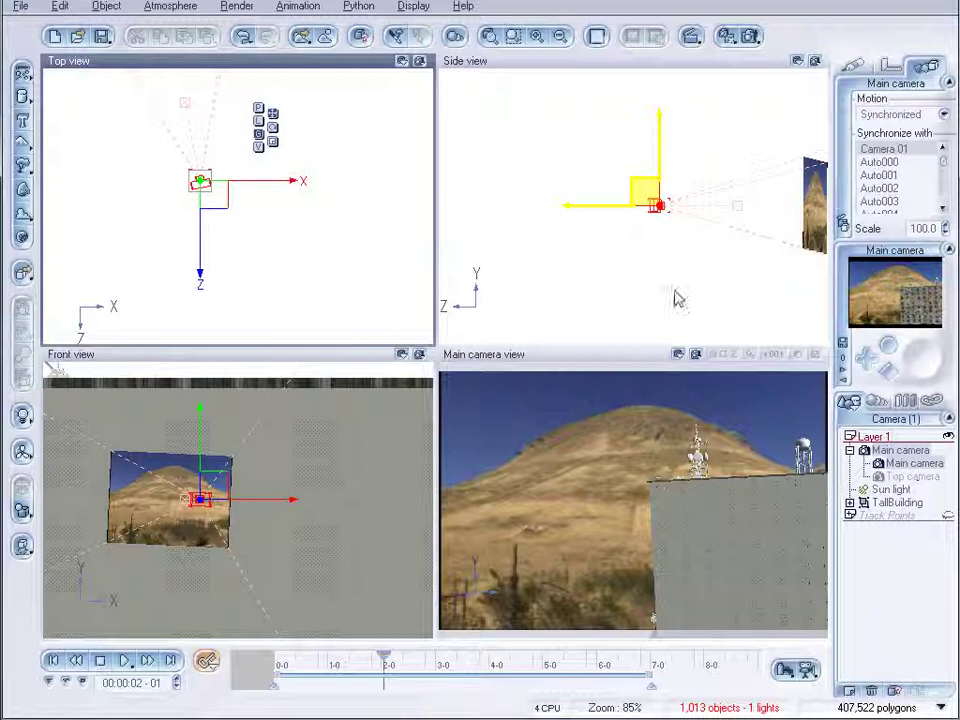
pyautogui.click(292, 7)
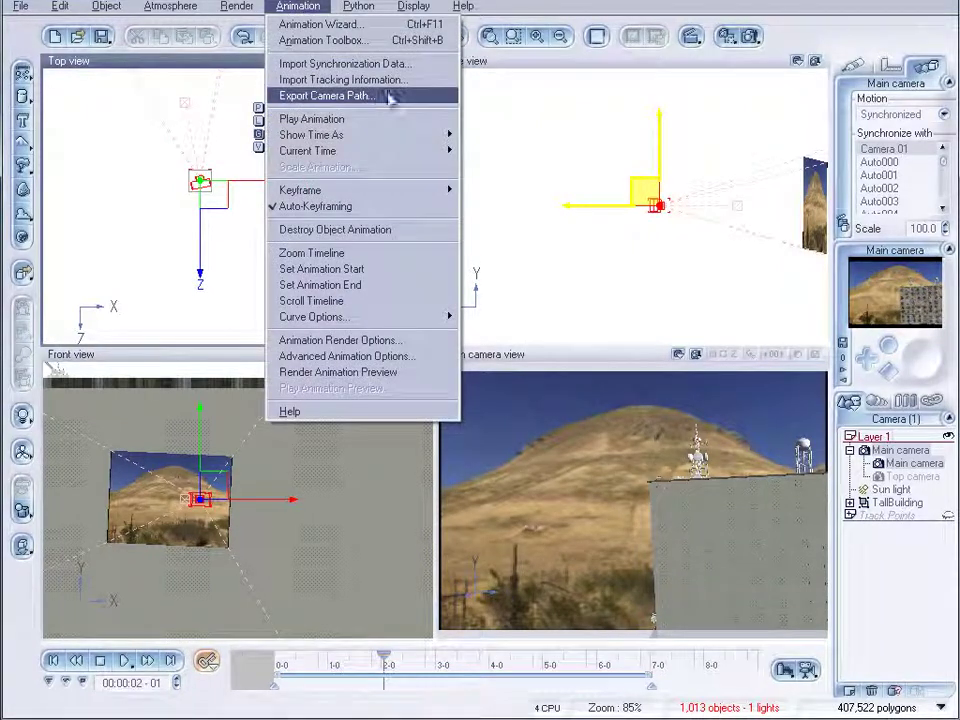
pyautogui.click(315, 96)
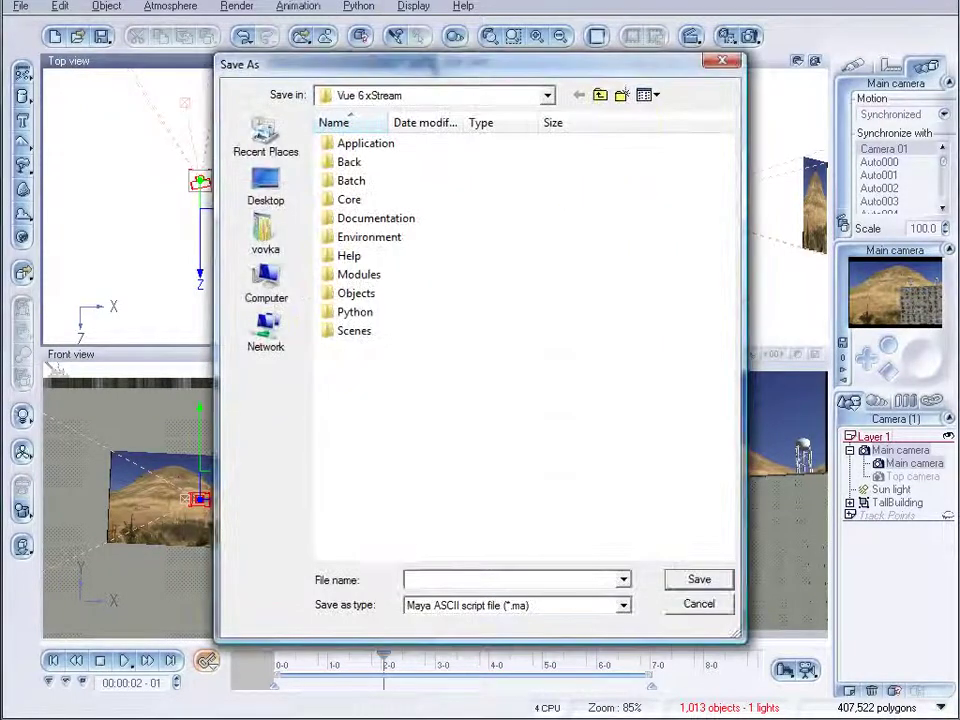
pyautogui.click(594, 606)
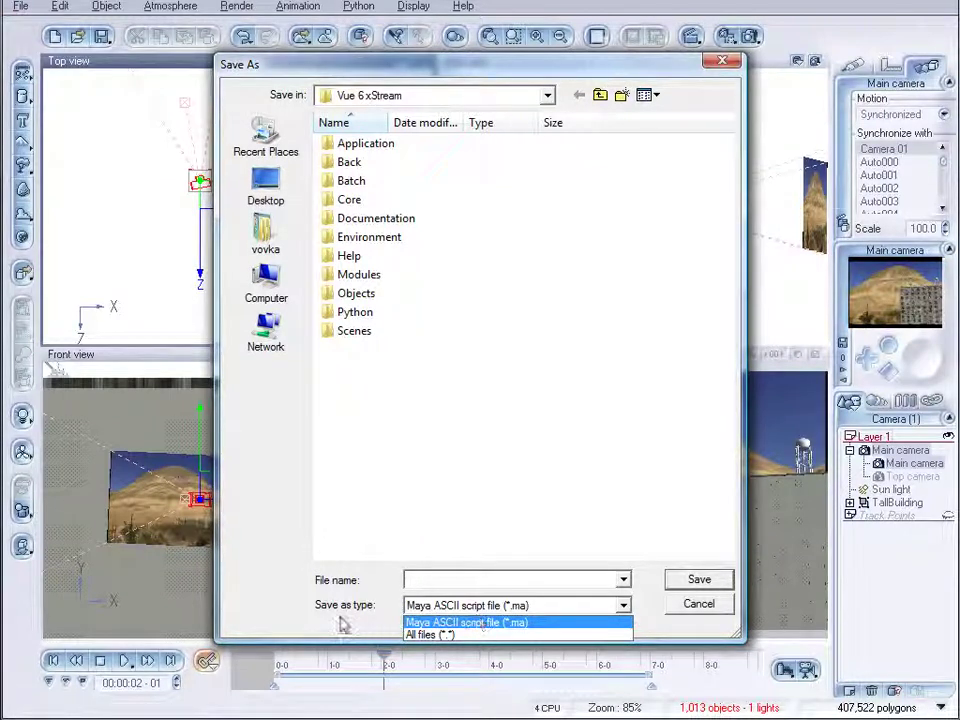
pyautogui.click(420, 622)
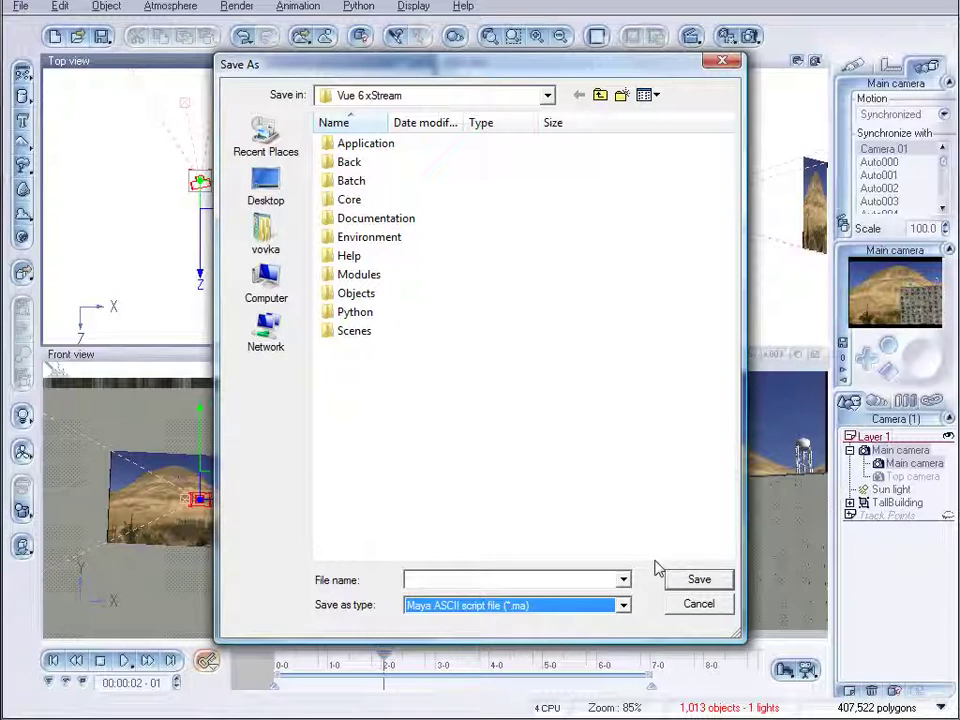
pyautogui.click(596, 612)
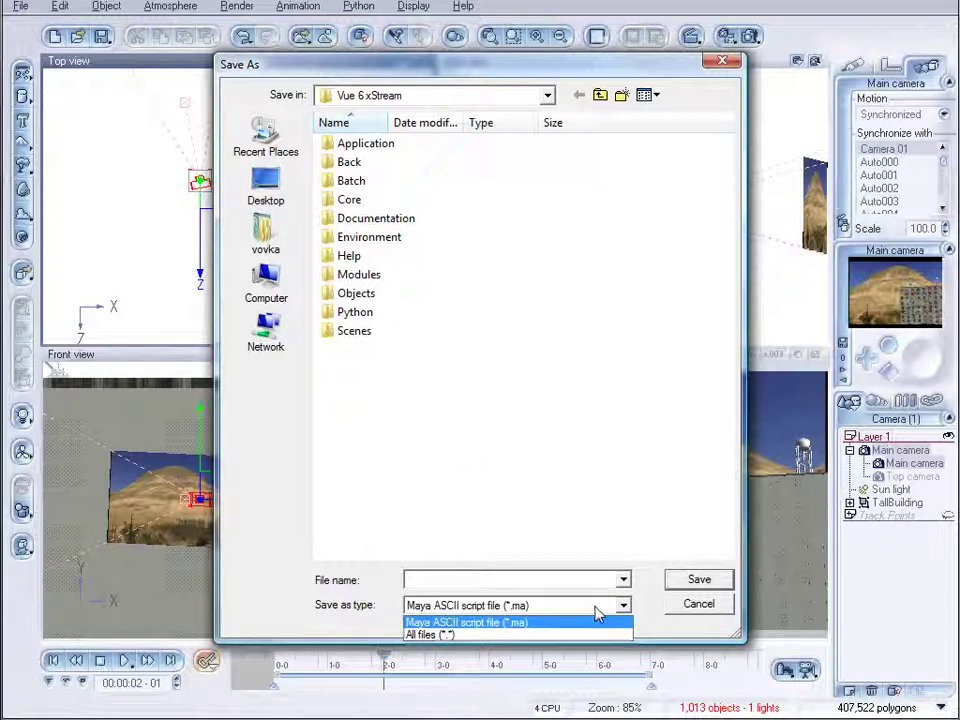
pyautogui.click(617, 606)
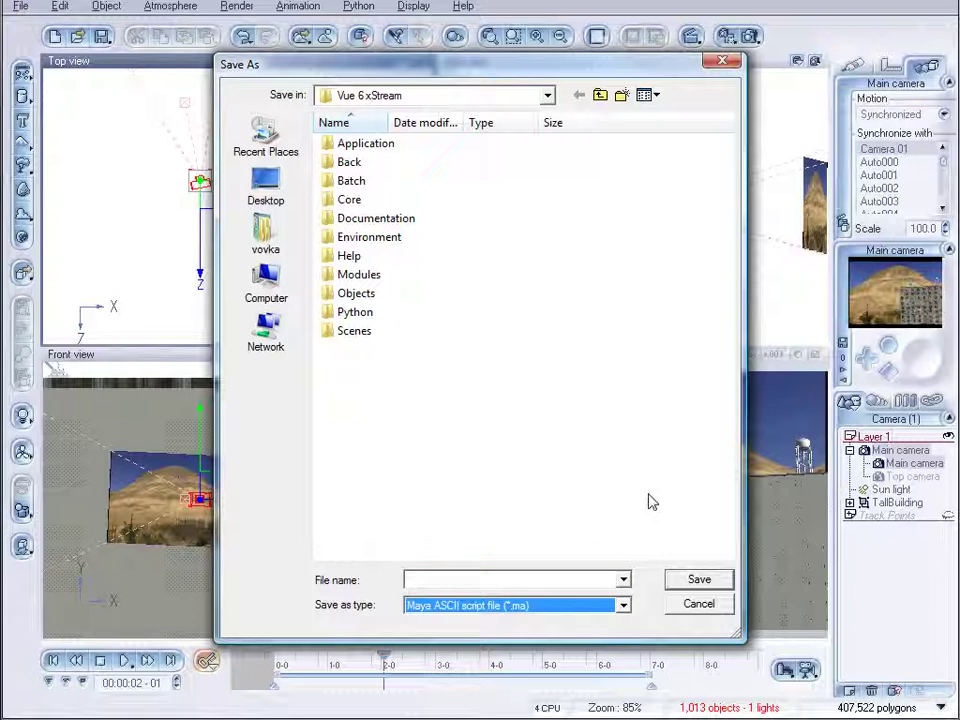
pyautogui.click(705, 606)
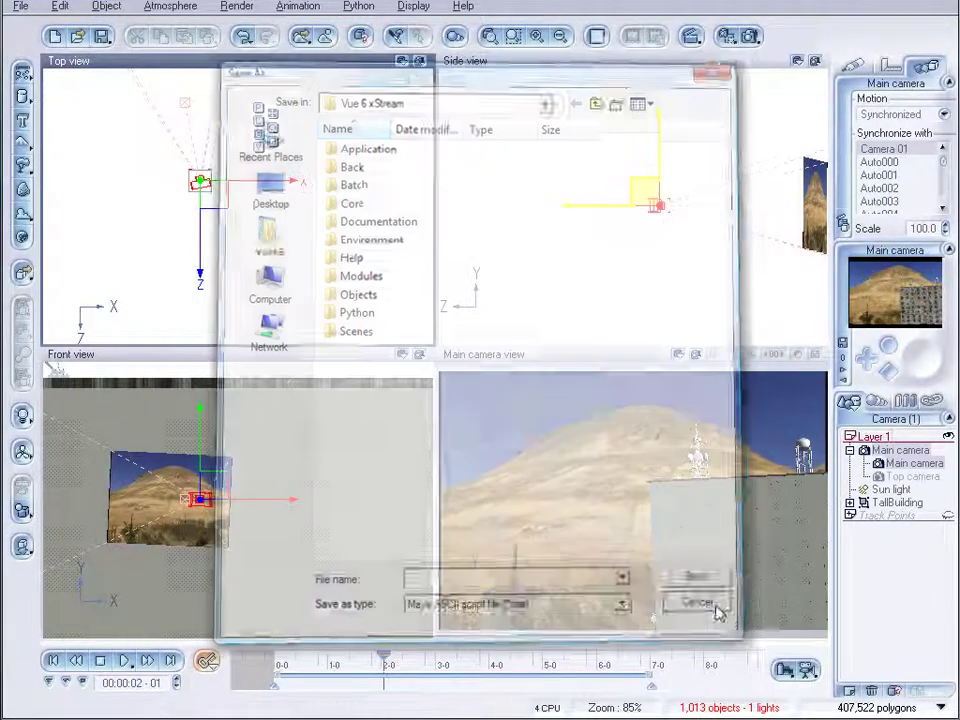